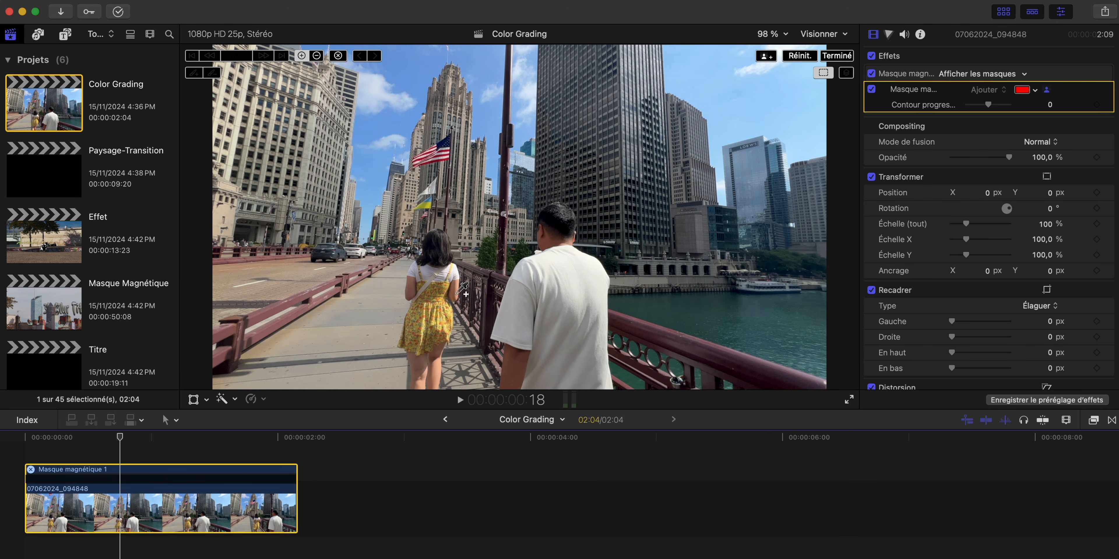
# Mask the woman in the yellow dress with the magnetic mask and analyse it through the clip
pyautogui.click(438, 298)
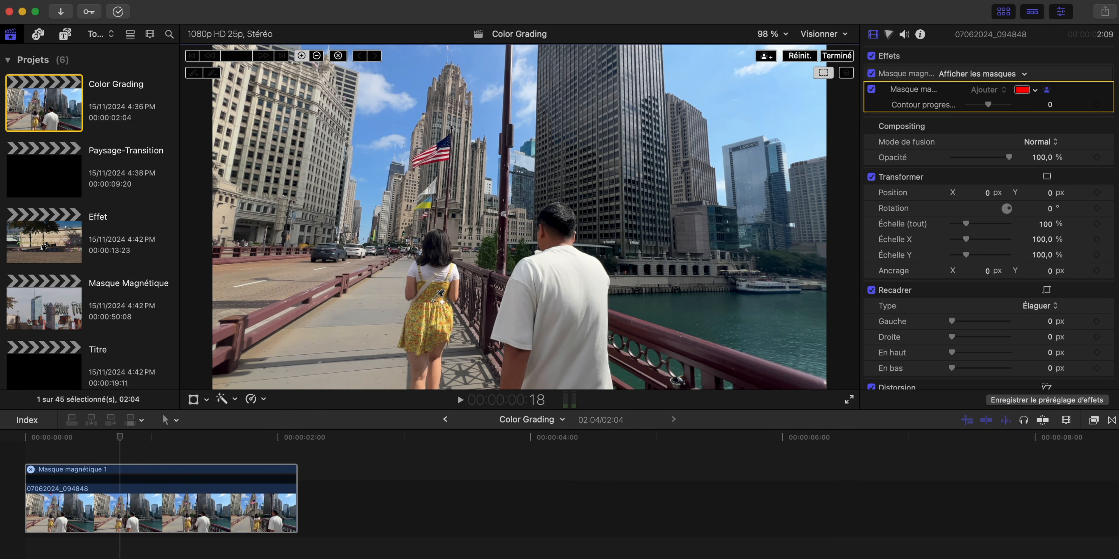
pyautogui.click(430, 292)
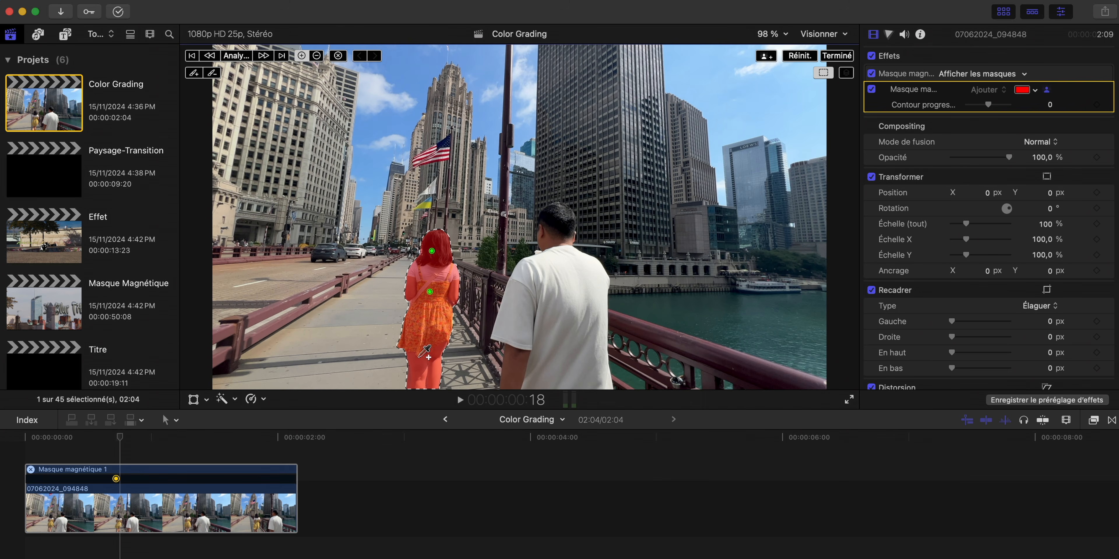
pyautogui.click(235, 56)
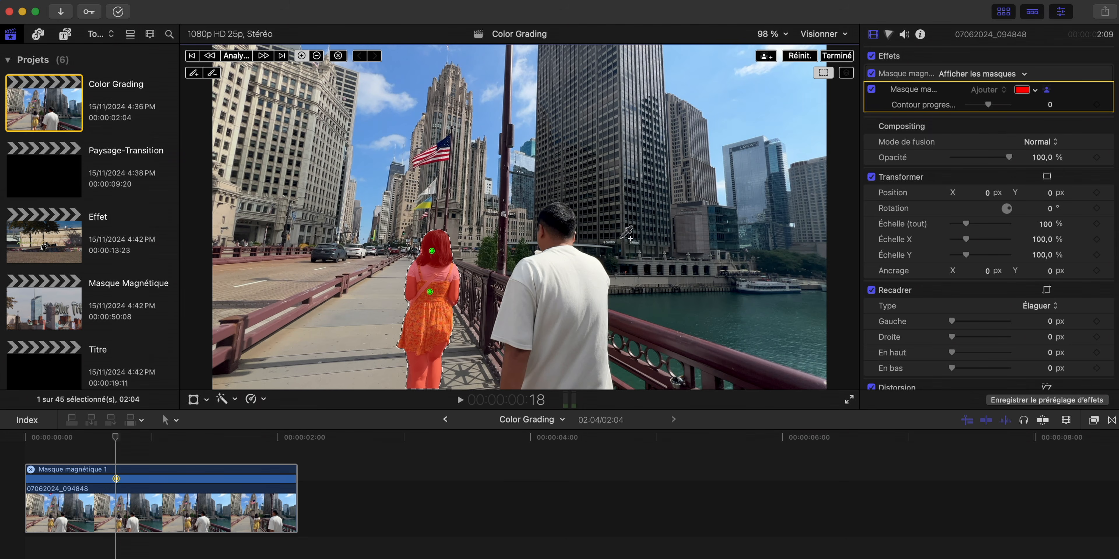
# Add a second magnetic mask over the man in the white T-shirt, analyse it and finish the mask editing
pyautogui.click(766, 56)
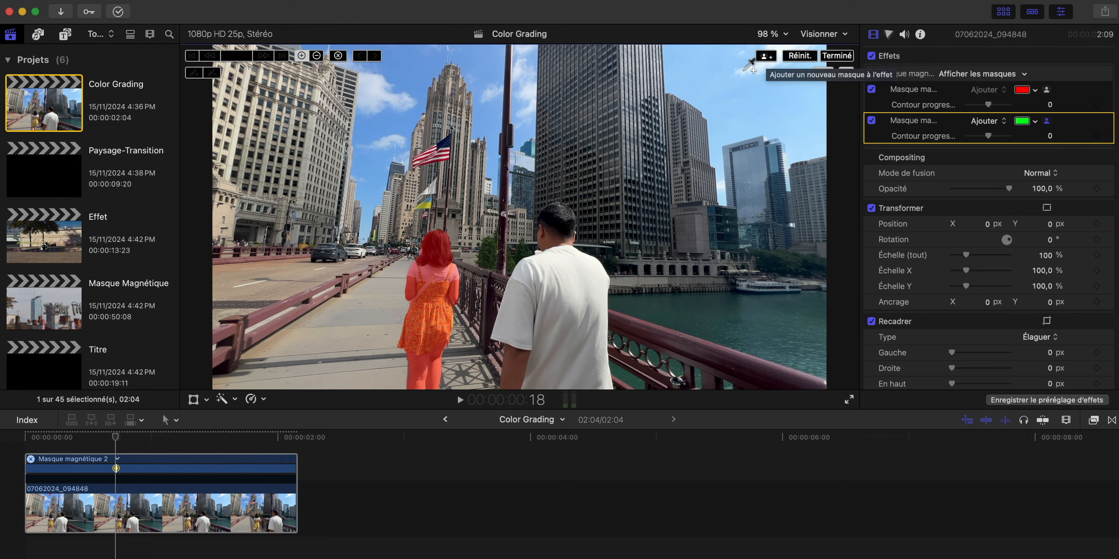
pyautogui.click(569, 266)
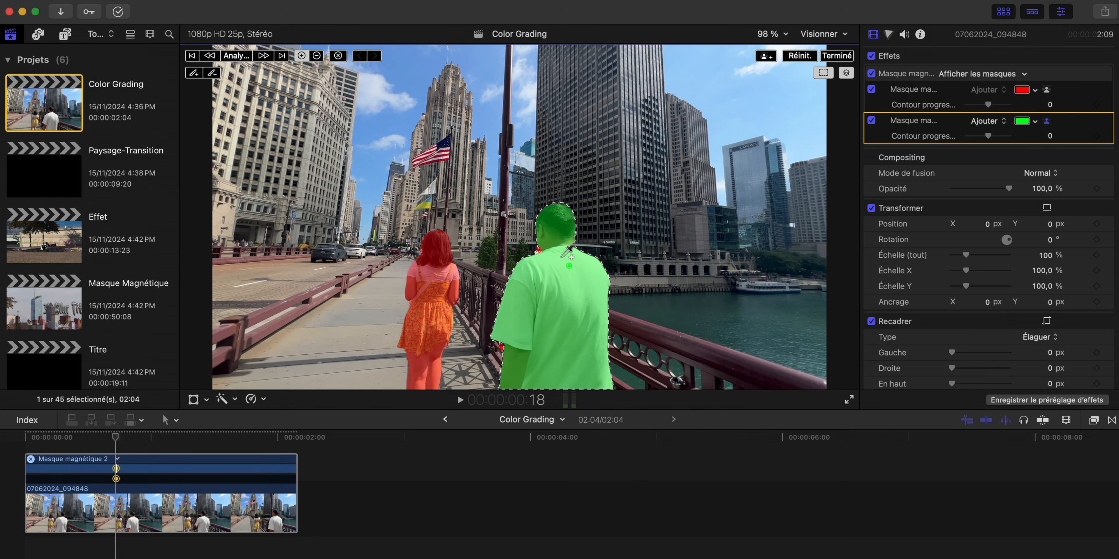
pyautogui.click(230, 58)
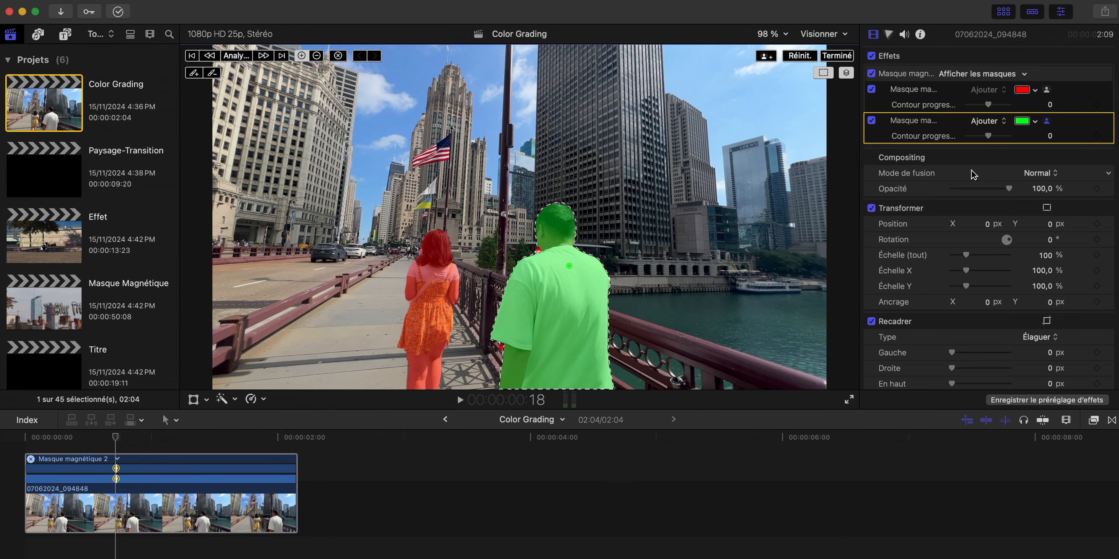
pyautogui.click(843, 57)
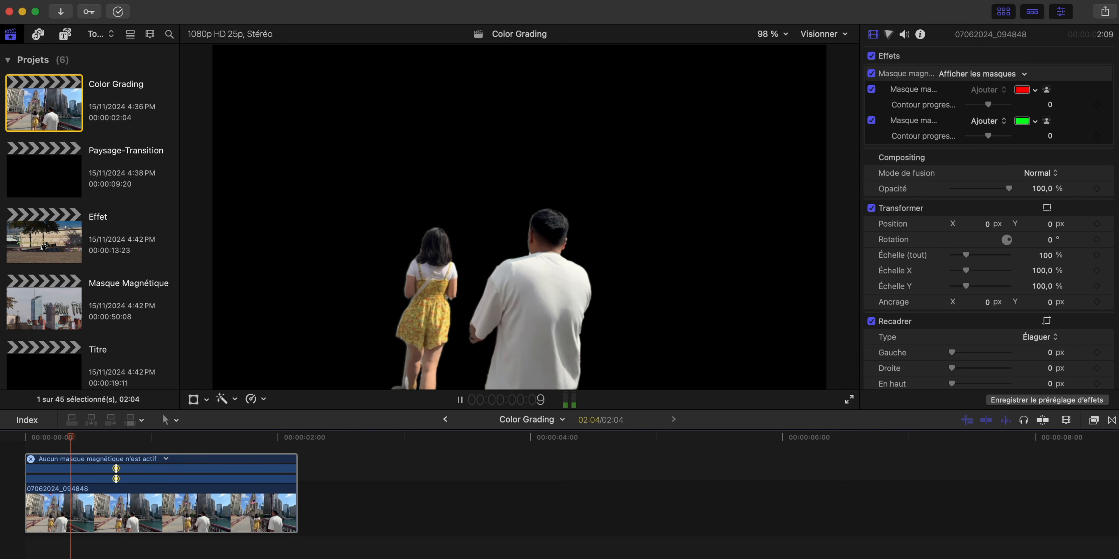
pyautogui.press('space')
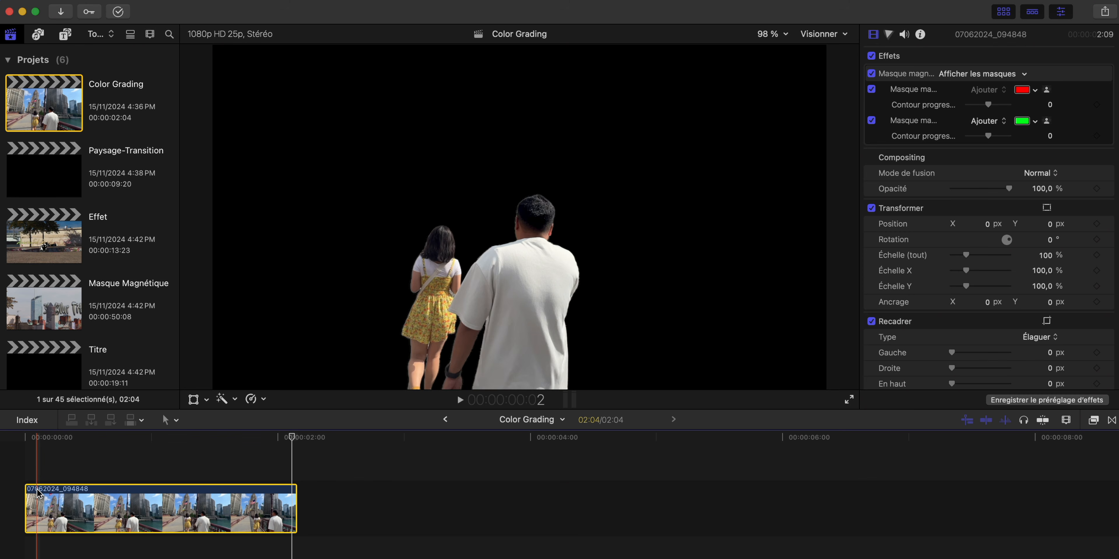
# Duplicate the masked clip onto the track above and delete the magnetic mask from the lower copy
pyautogui.moveTo(34, 501); pyautogui.dragTo(35, 461)
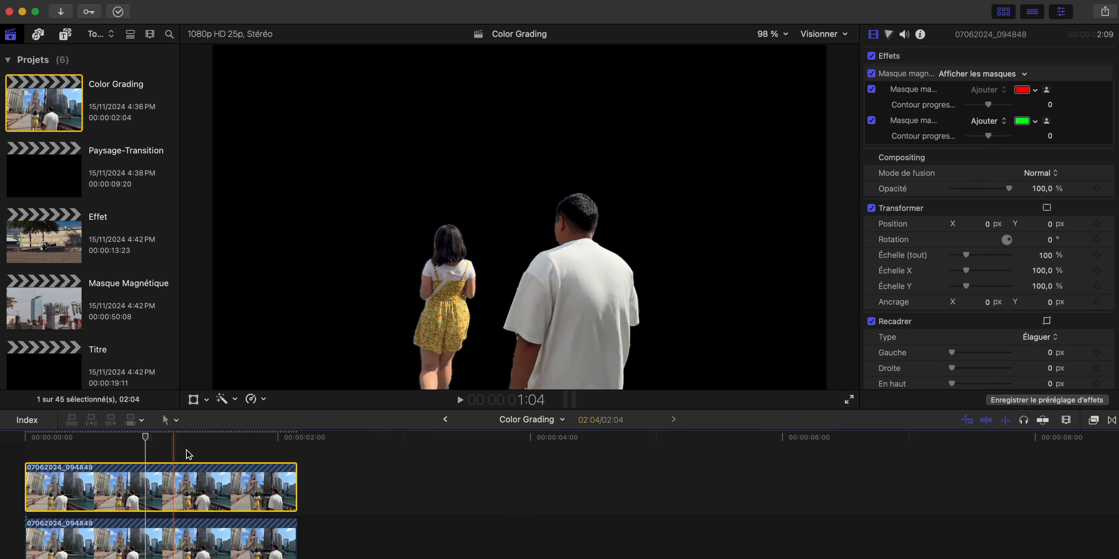
pyautogui.click(914, 73)
pyautogui.press('Delete')
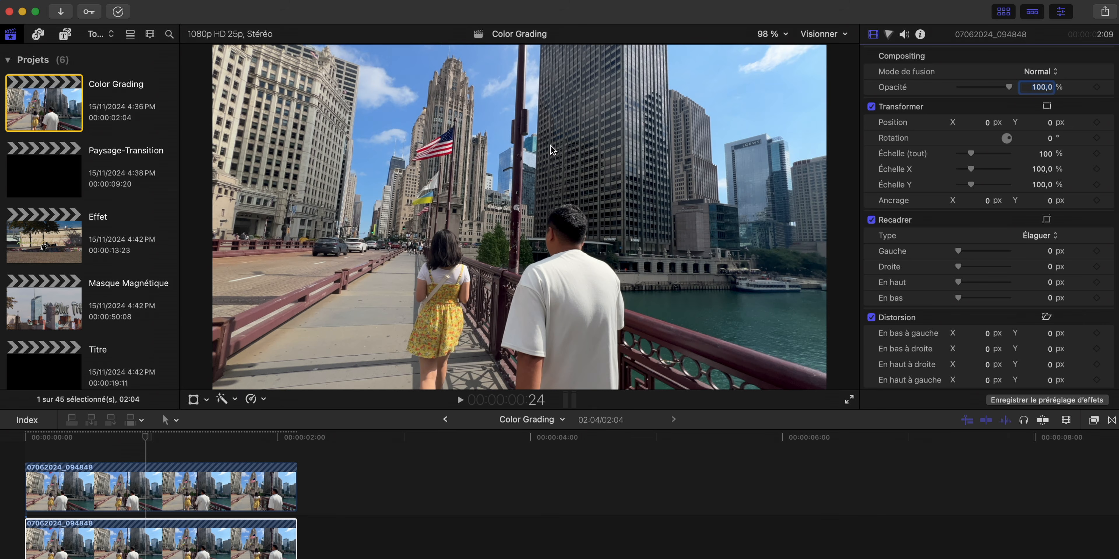
# Turn the lower clip black and white by reducing the Global saturation of its colour wheels, and play the result
pyautogui.click(143, 539)
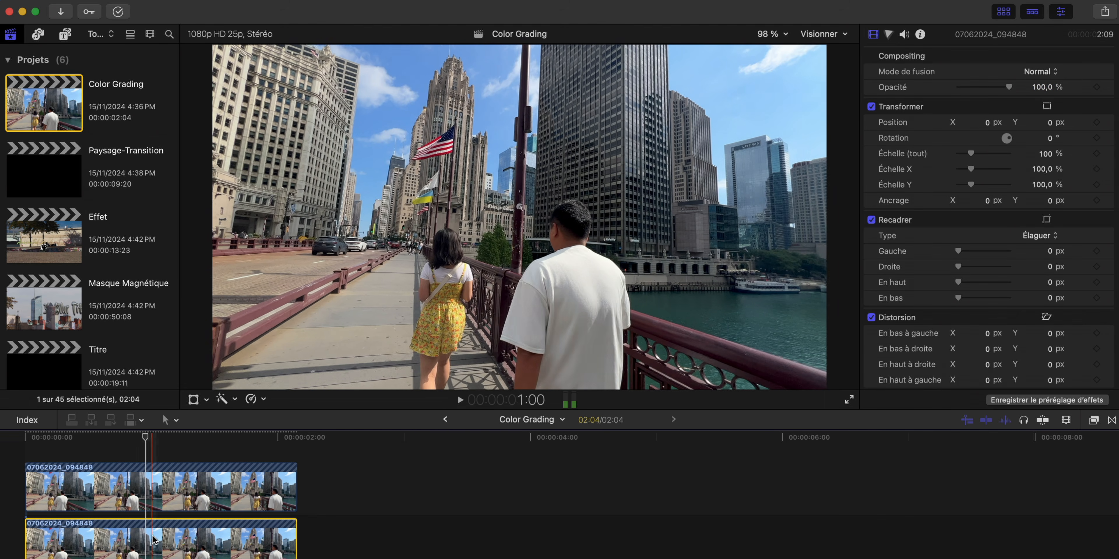
pyautogui.click(889, 34)
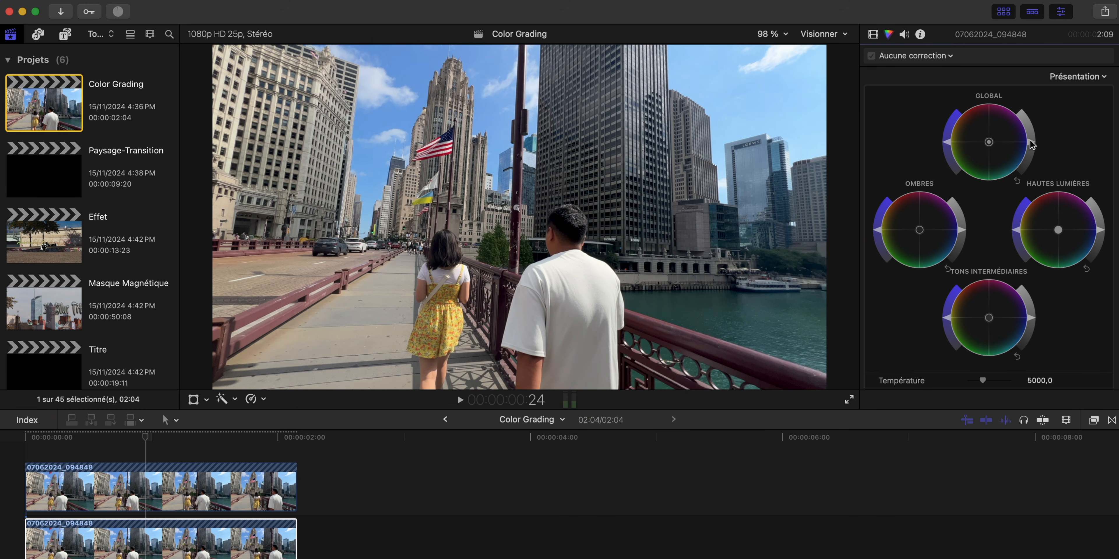
pyautogui.moveTo(948, 146); pyautogui.dragTo(955, 172)
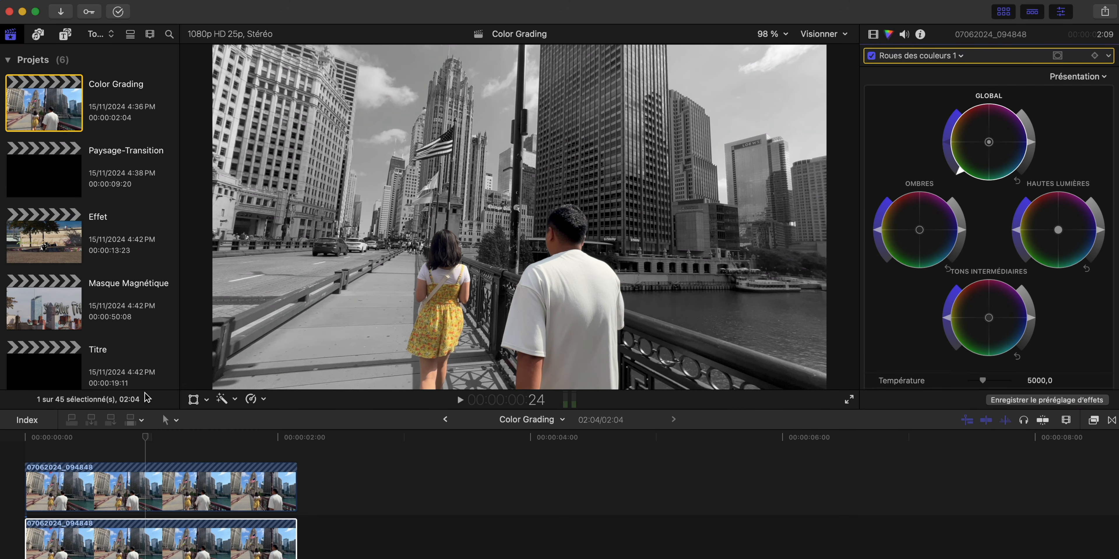
pyautogui.press('space')
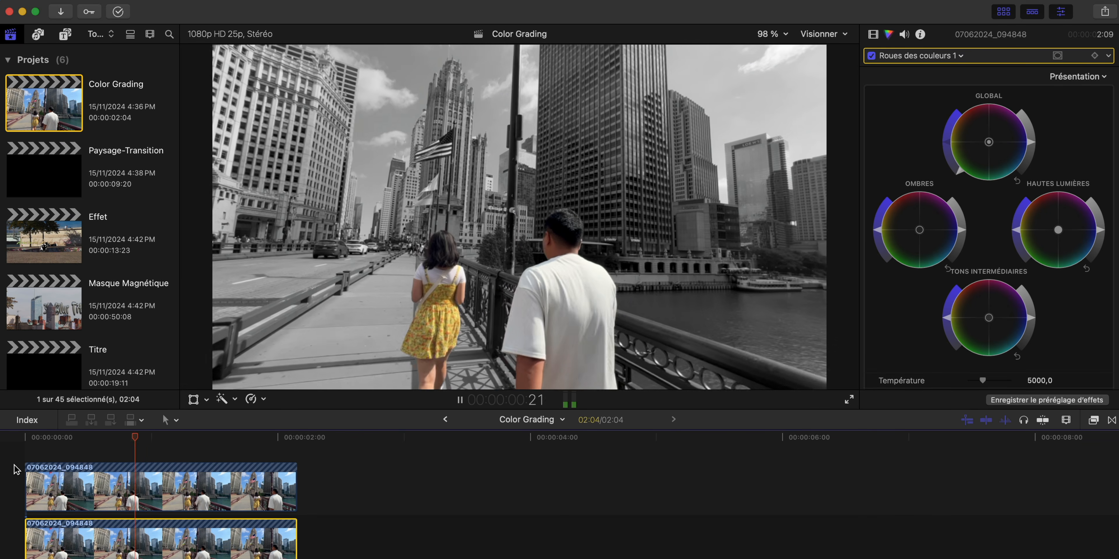
pyautogui.press('space')
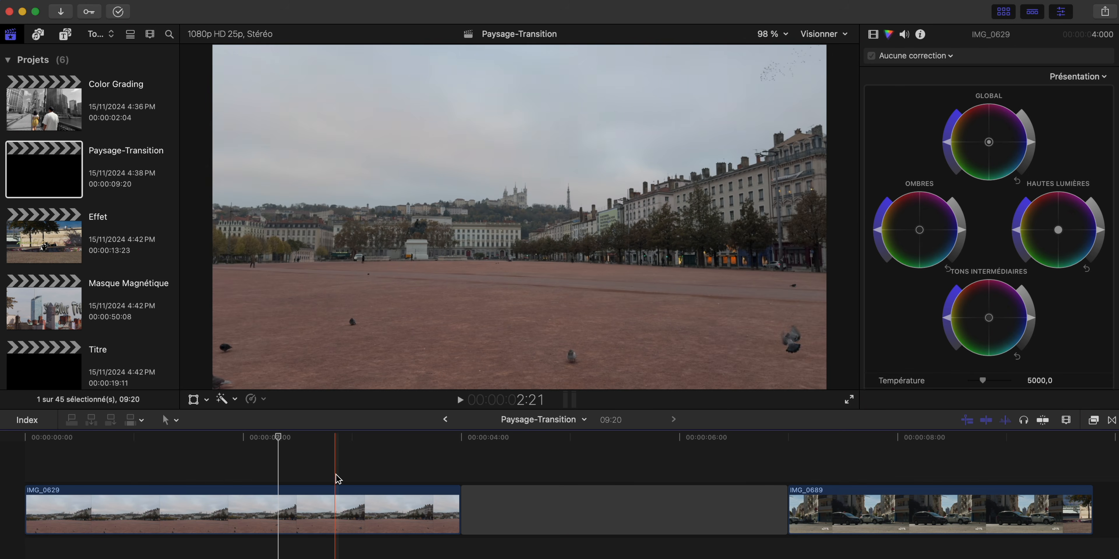
# Add a magnetic mask to the IMG_0629 clip and show its mask settings in the video inspector
pyautogui.click(214, 509)
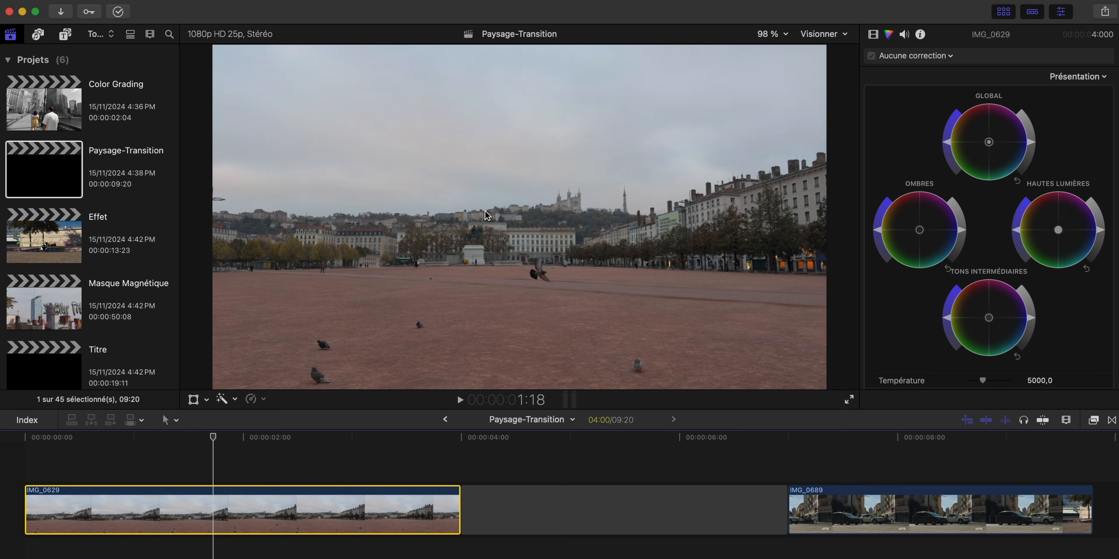
pyautogui.click(222, 399)
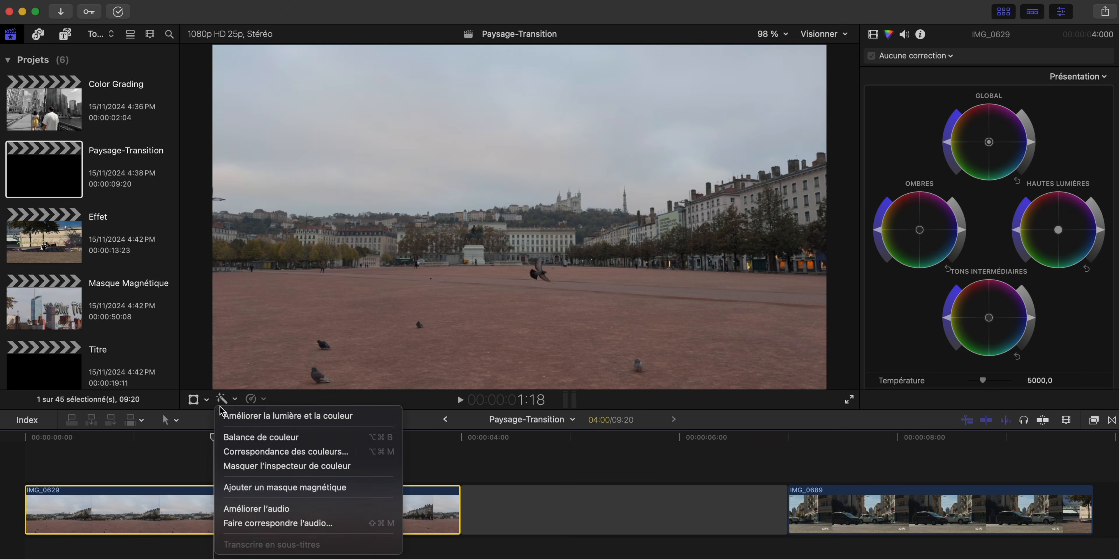
pyautogui.click(245, 488)
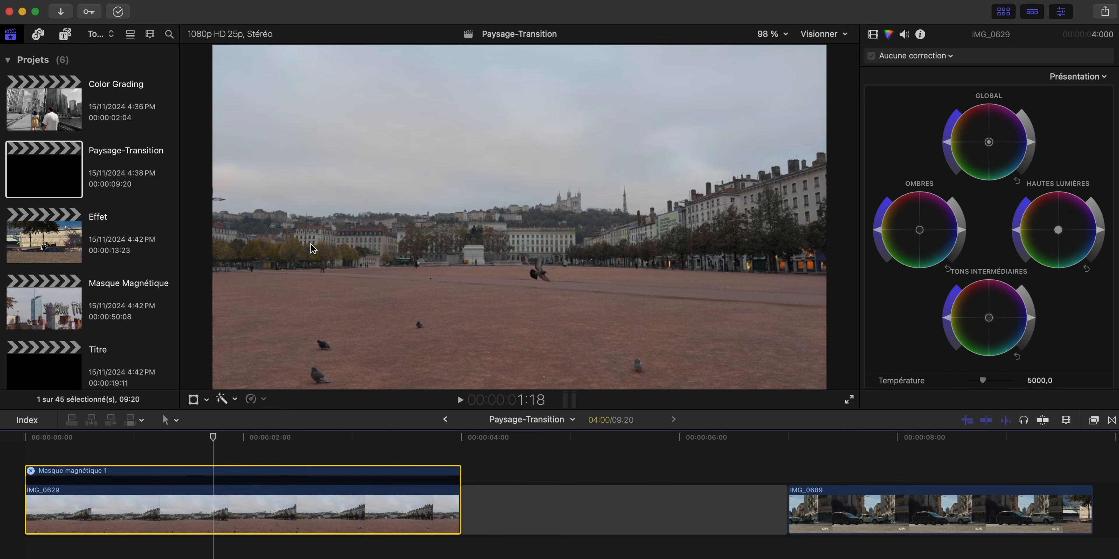
pyautogui.click(875, 34)
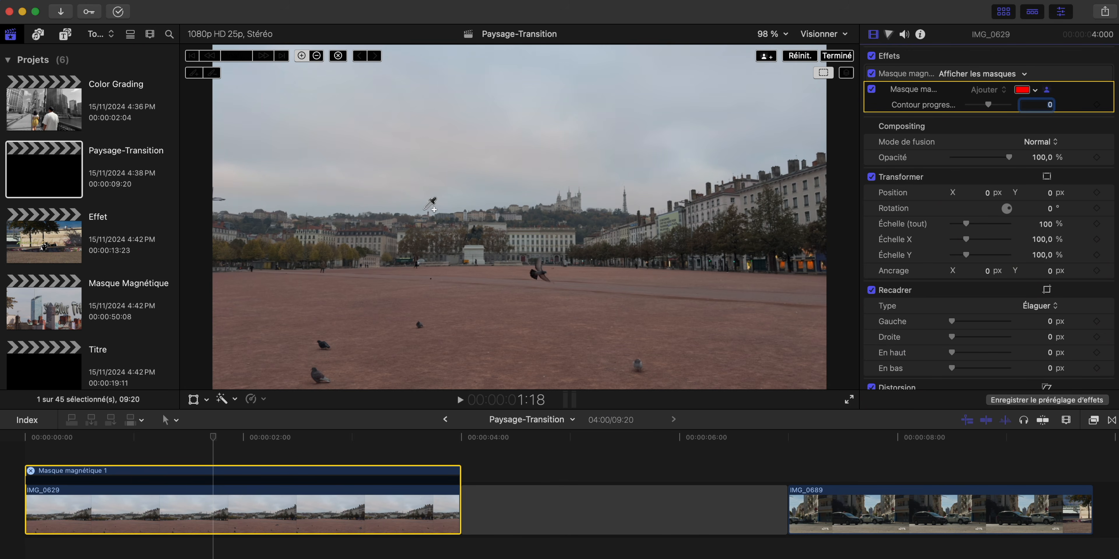
# Try masking the buildings, trees, statue and square below the skyline, and reset the mask
pyautogui.moveTo(274, 233); pyautogui.dragTo(399, 236)
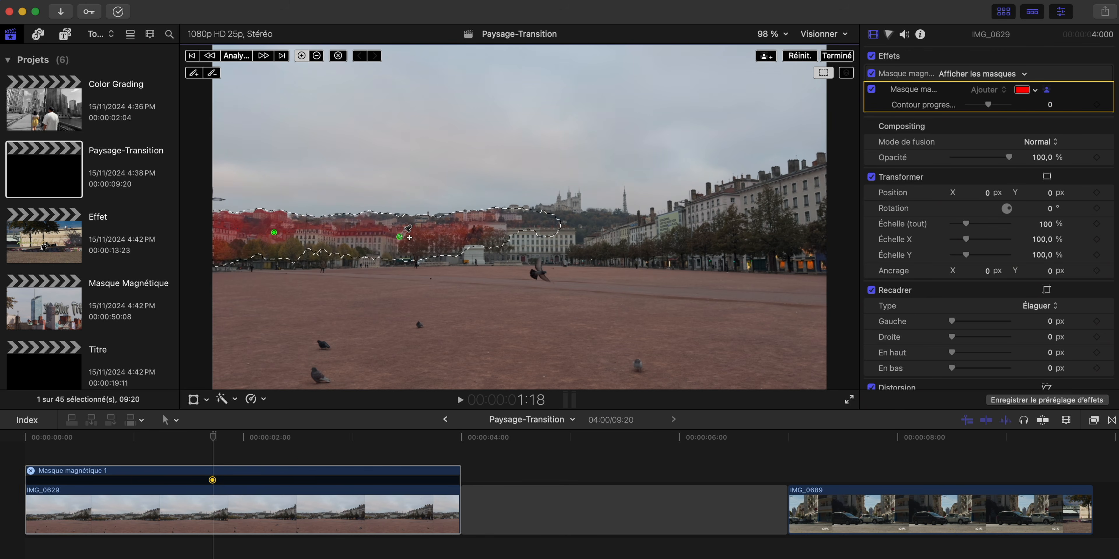
pyautogui.click(564, 243)
pyautogui.click(706, 228)
pyautogui.click(814, 194)
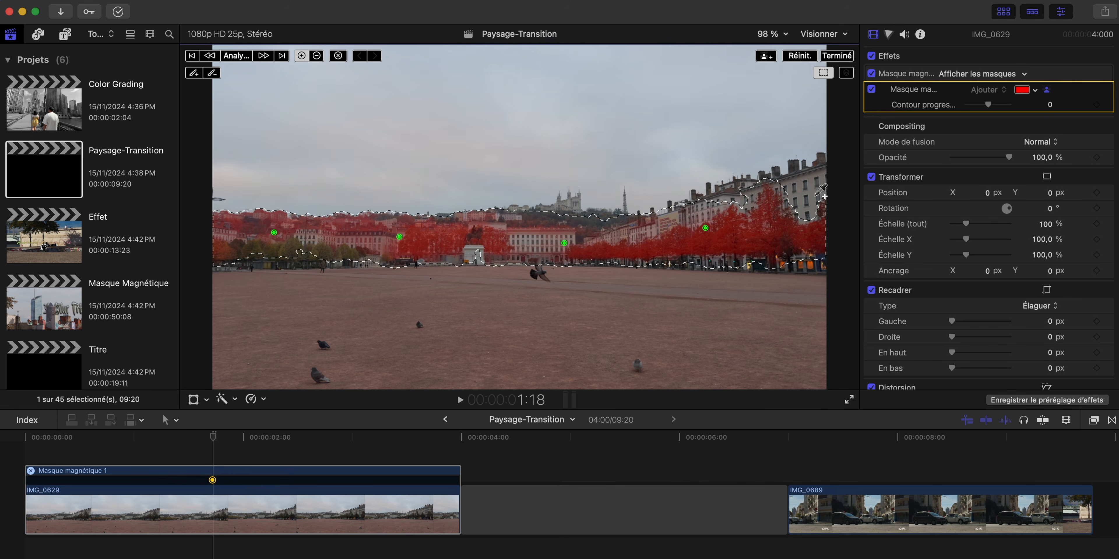
pyautogui.click(592, 210)
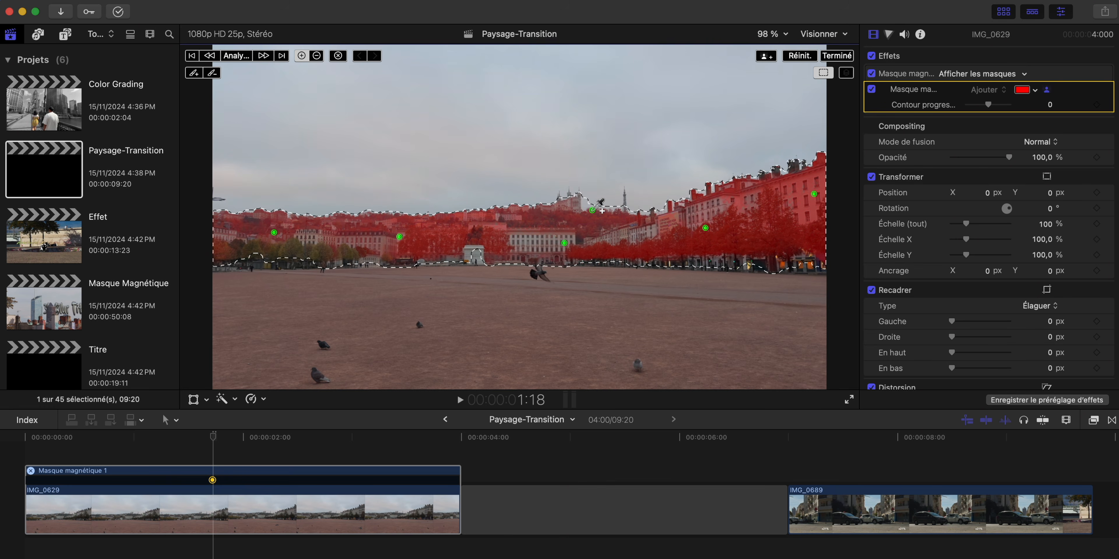
pyautogui.click(685, 306)
pyautogui.click(371, 297)
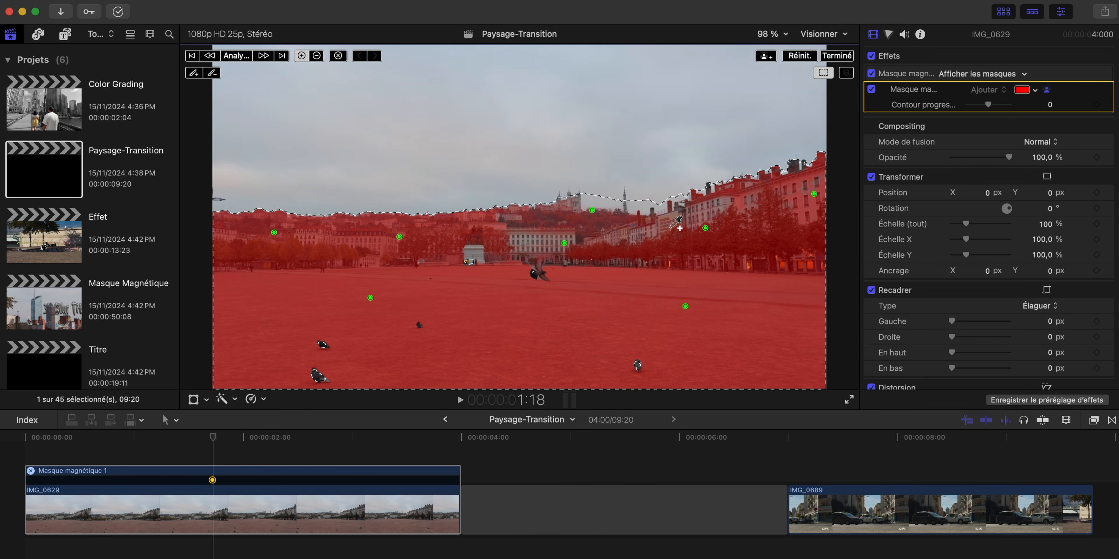
pyautogui.click(696, 216)
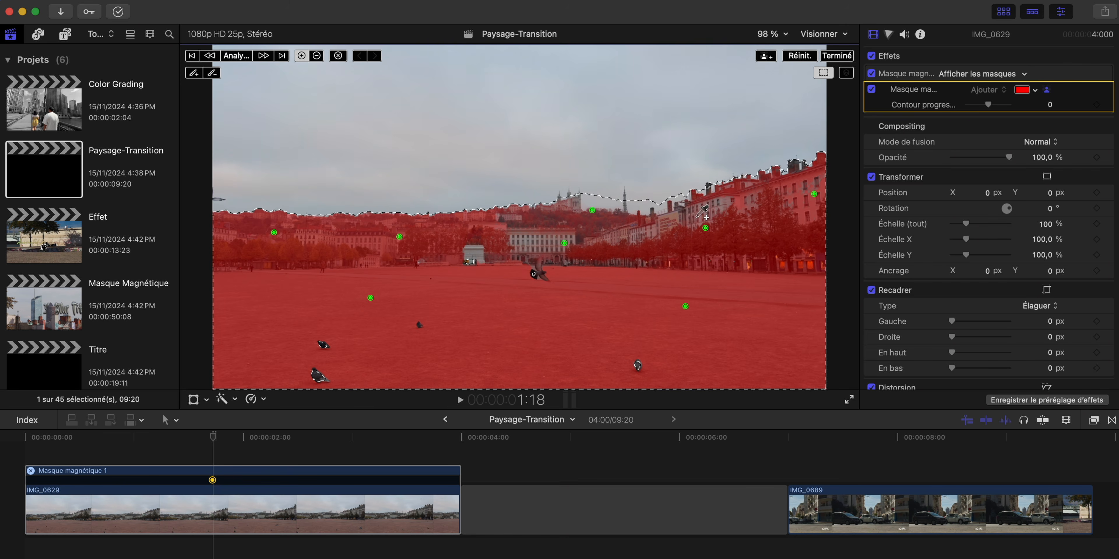
pyautogui.click(718, 206)
pyautogui.click(774, 264)
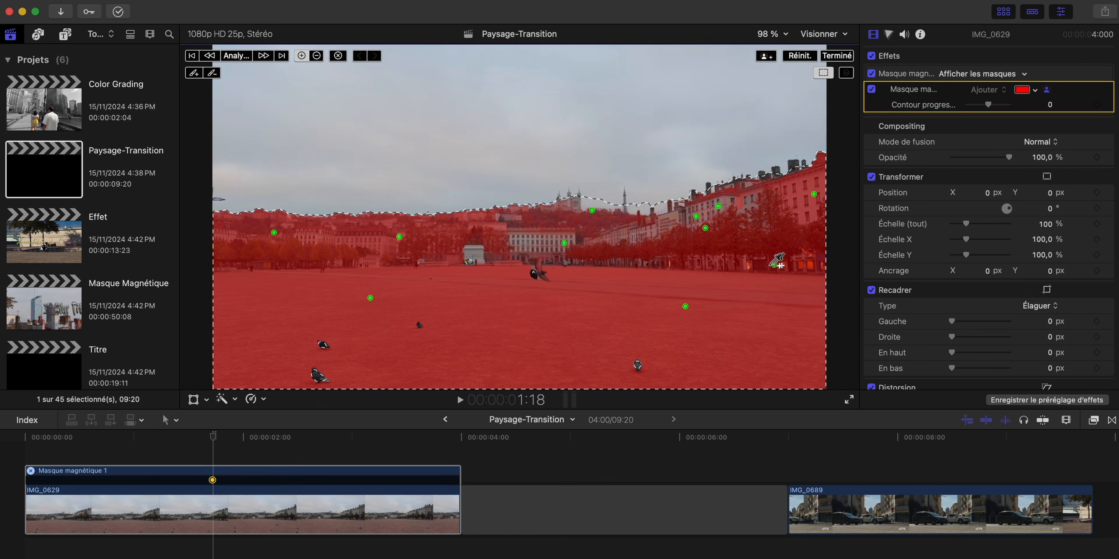
pyautogui.click(474, 254)
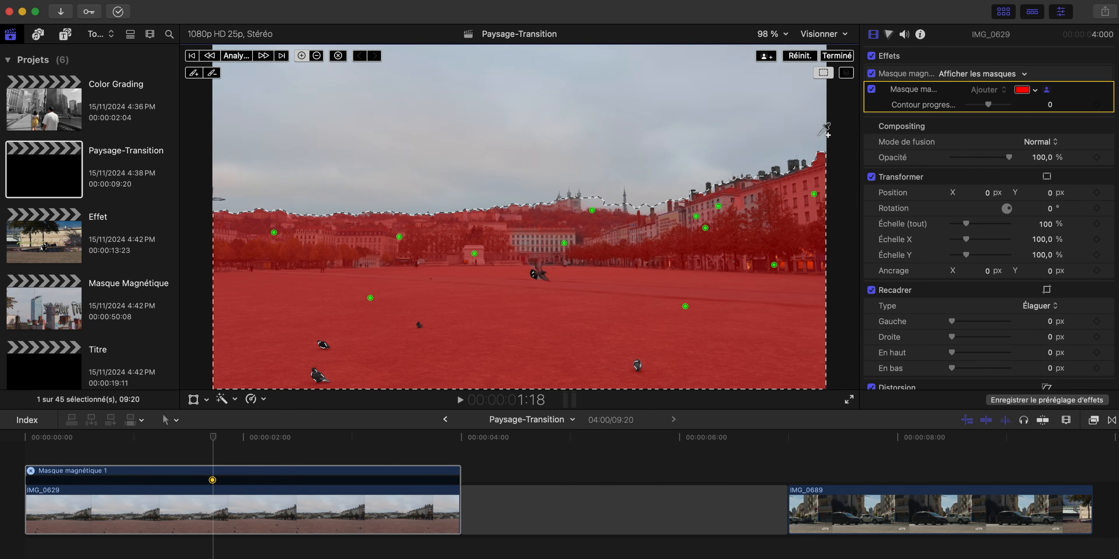
pyautogui.click(802, 55)
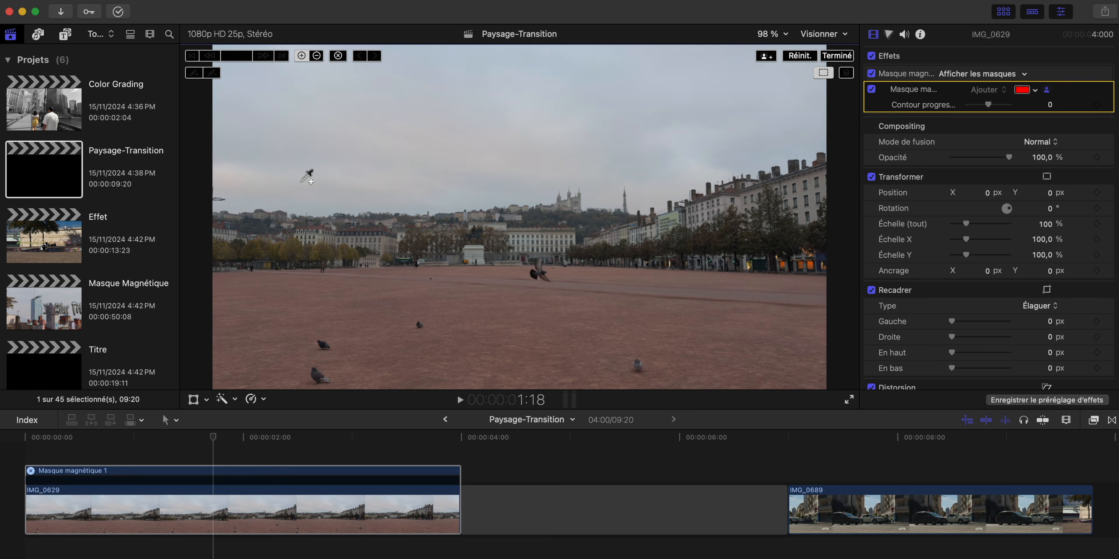
# Mask the whole sky, analyse the mask through the clip and finish the mask editing
pyautogui.click(301, 180)
pyautogui.click(643, 138)
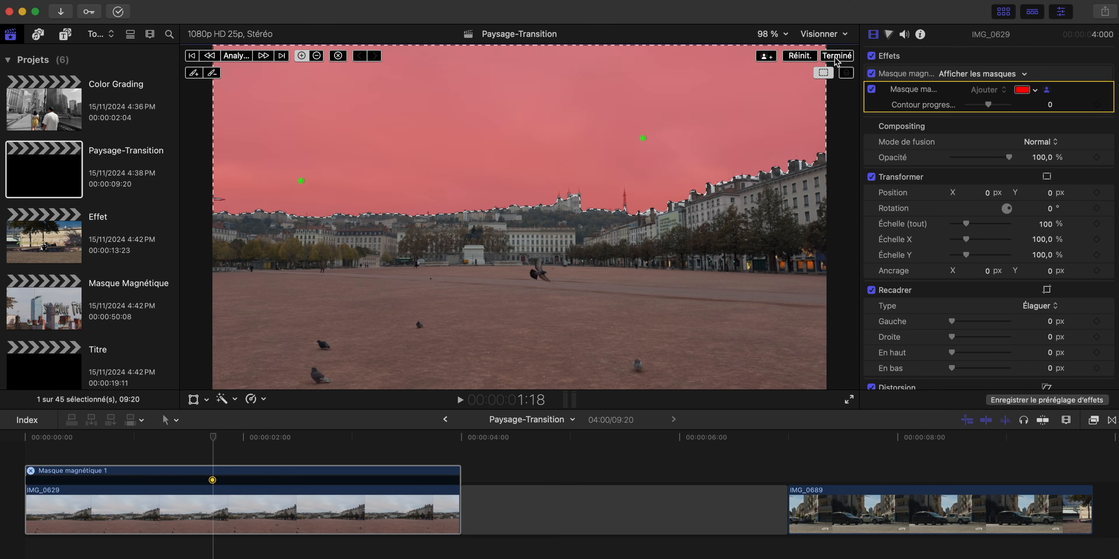
pyautogui.click(235, 57)
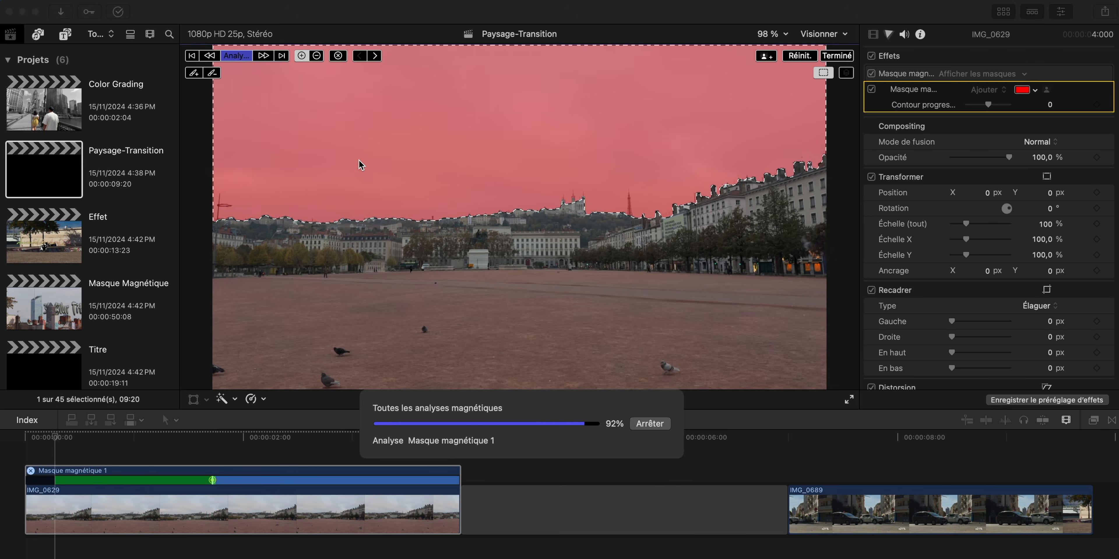
pyautogui.click(835, 56)
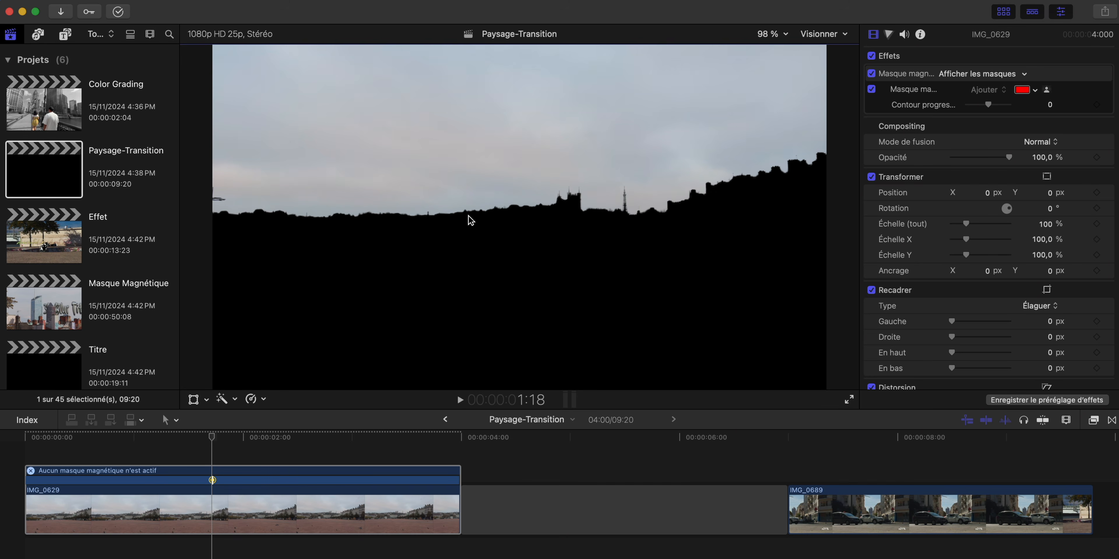
# Invert the sky mask of the IMG_0629 clip and play the result
pyautogui.click(1109, 75)
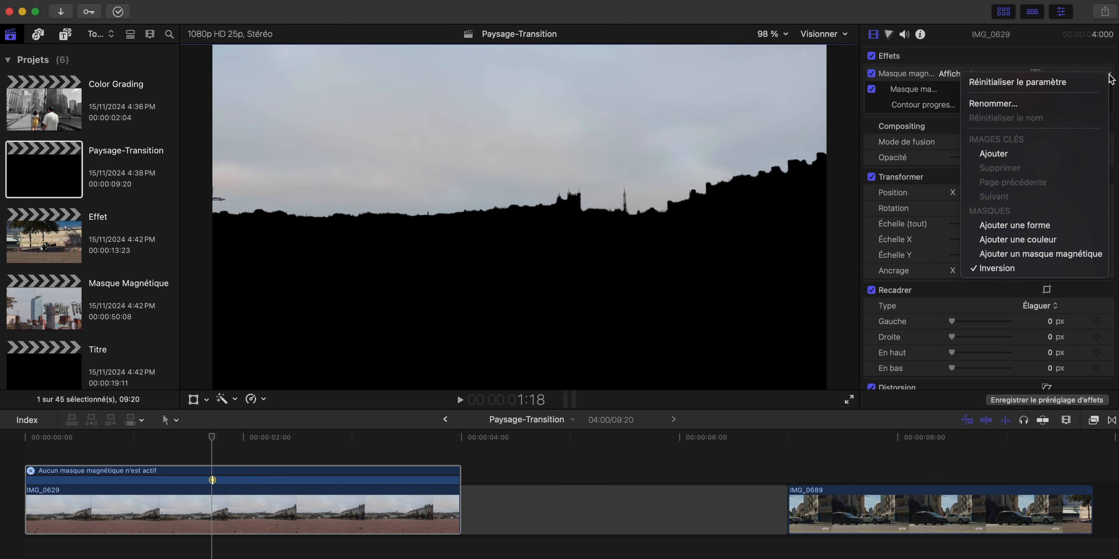
pyautogui.click(990, 272)
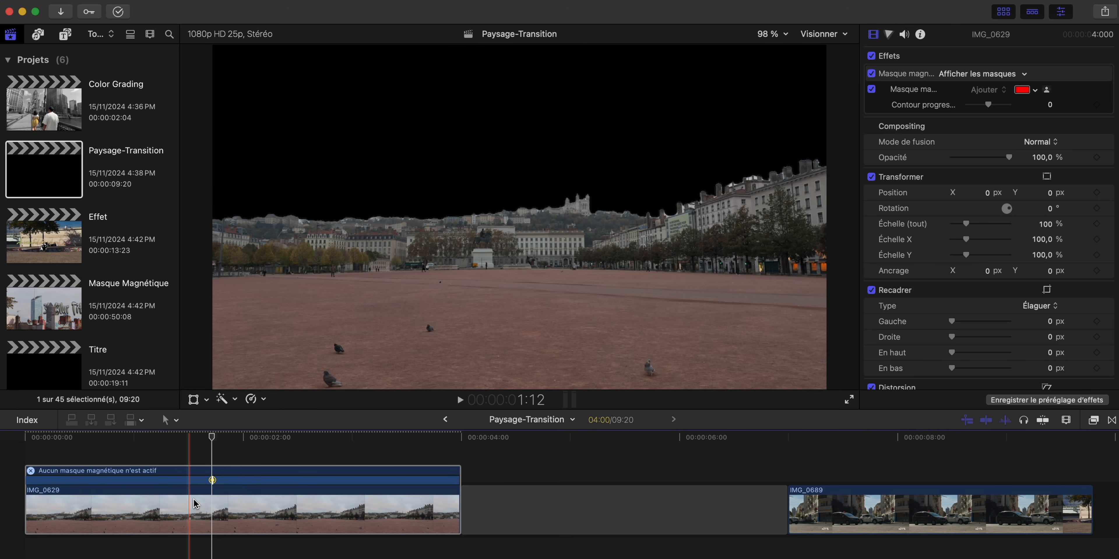
pyautogui.press('space')
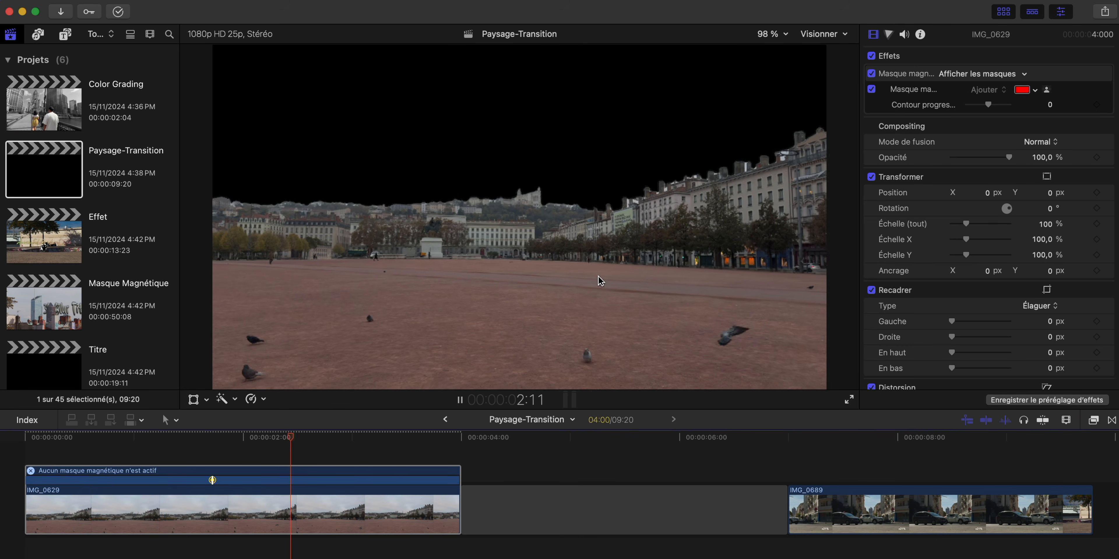
pyautogui.press('space')
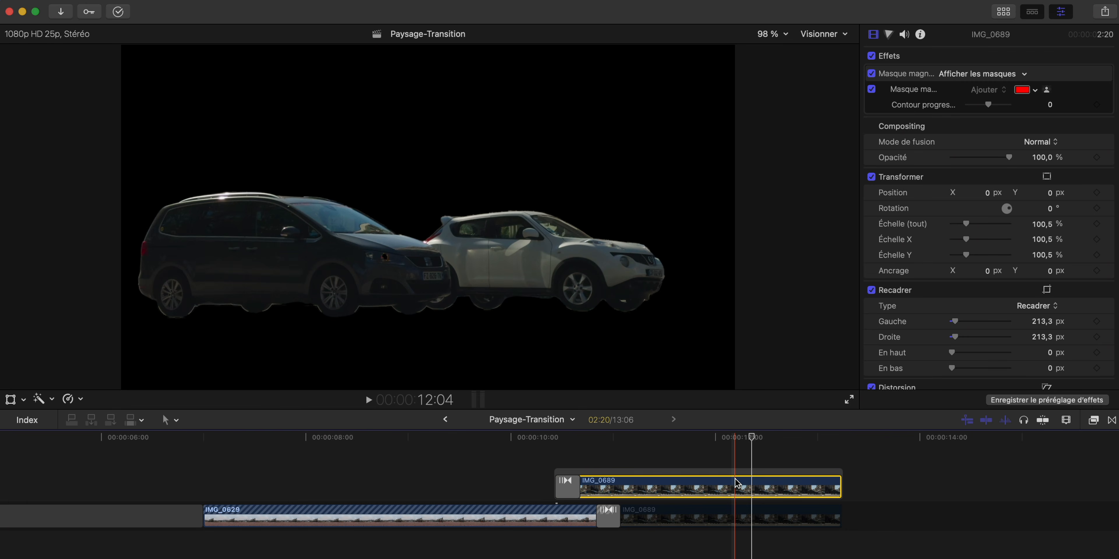
# Select and enable the lower IMG_0689 clip beneath the masked cars
pyautogui.click(730, 518)
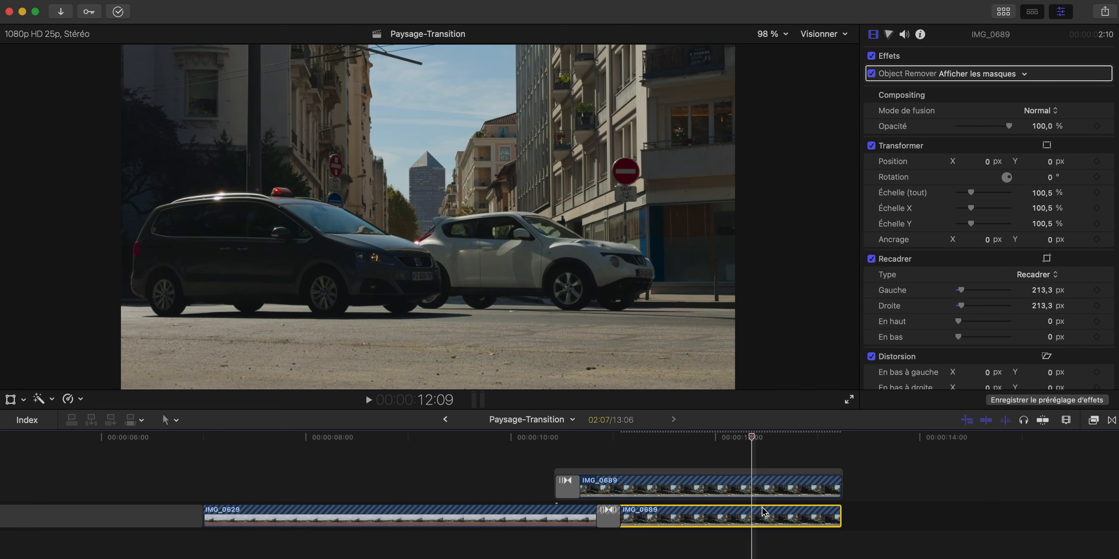
# Isolate the upper IMG_0689 clip by disabling the lower one, inspect the cars' magnetic mask in the mask editor and finish editing
pyautogui.press('super+Up')
pyautogui.press('v')
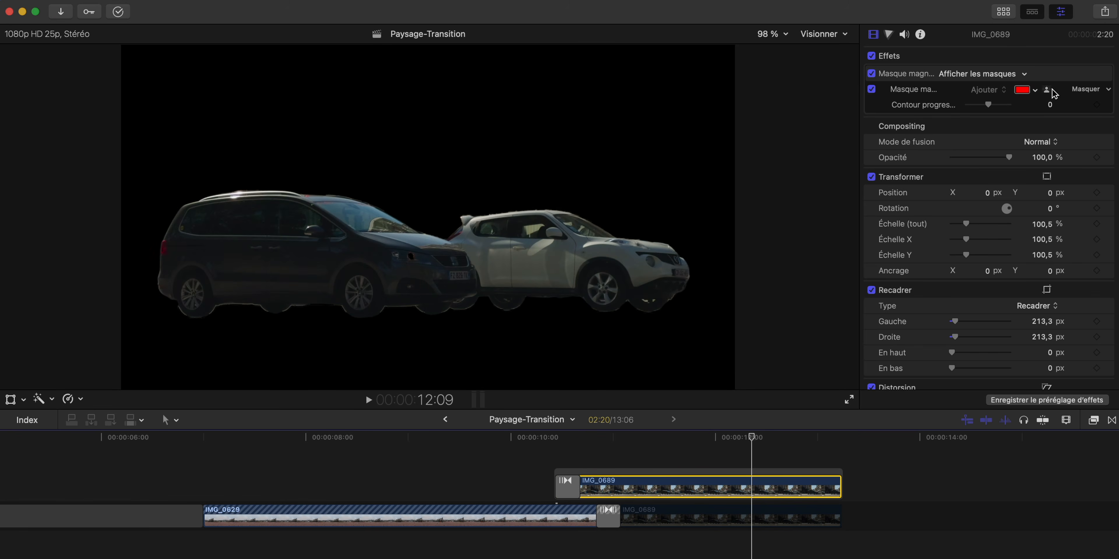
pyautogui.click(1048, 90)
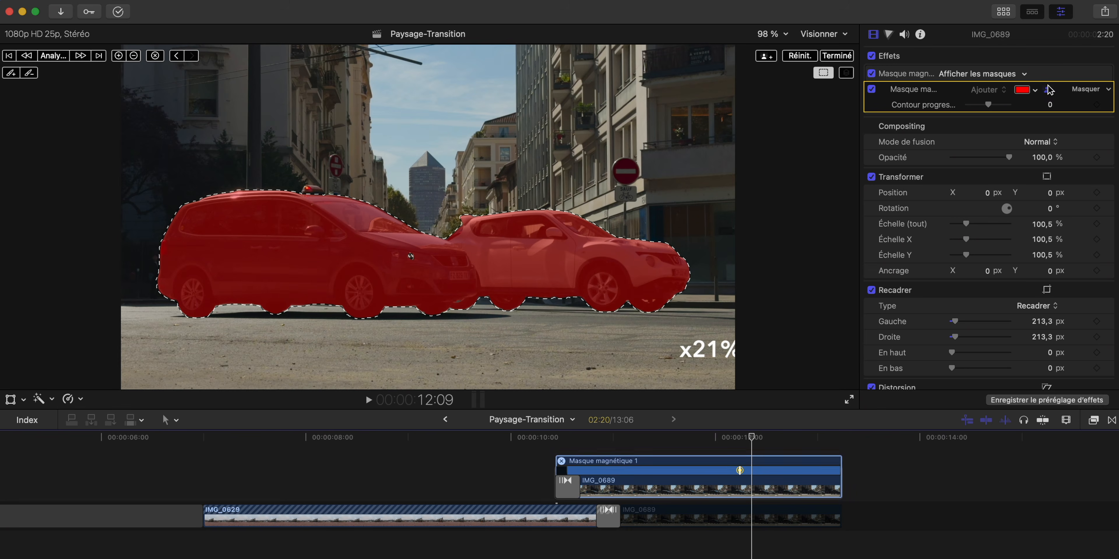
pyautogui.click(845, 56)
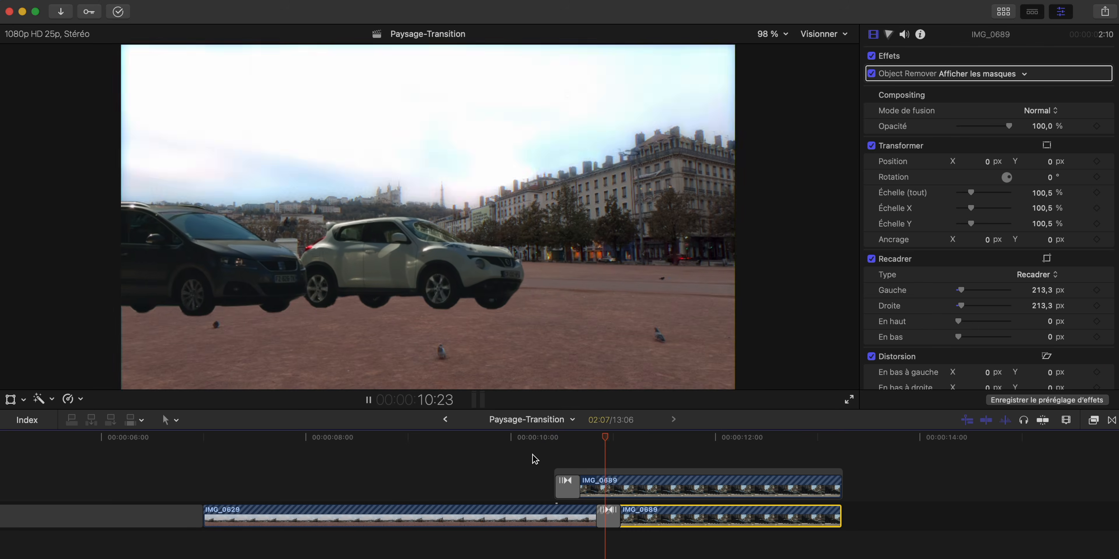
# Stop playback, inspect the transition between IMG_0629 and the lower IMG_0689, and browse the installed caTransitions for film roll transitions
pyautogui.press('space')
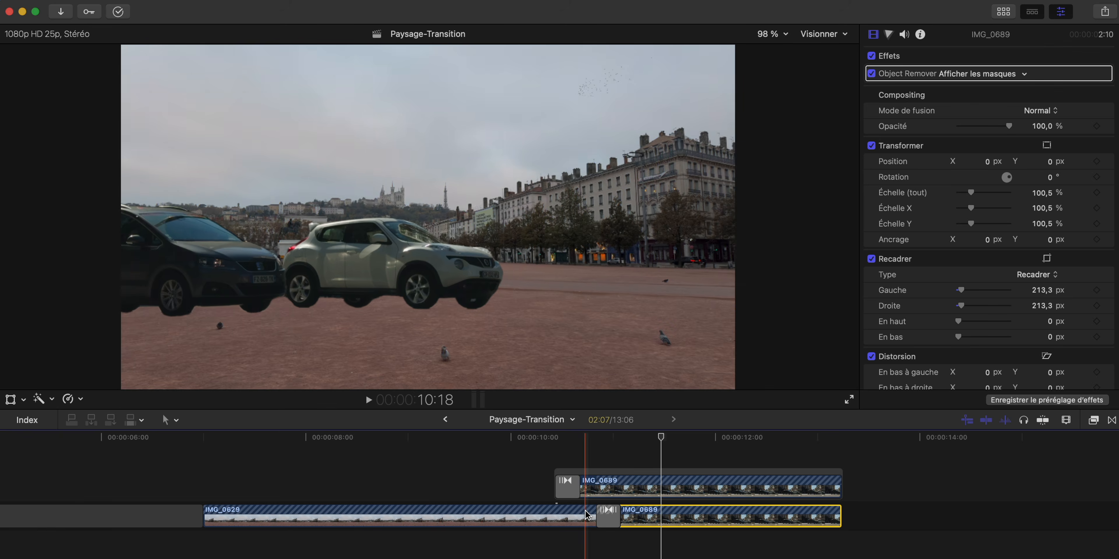
pyautogui.click(610, 521)
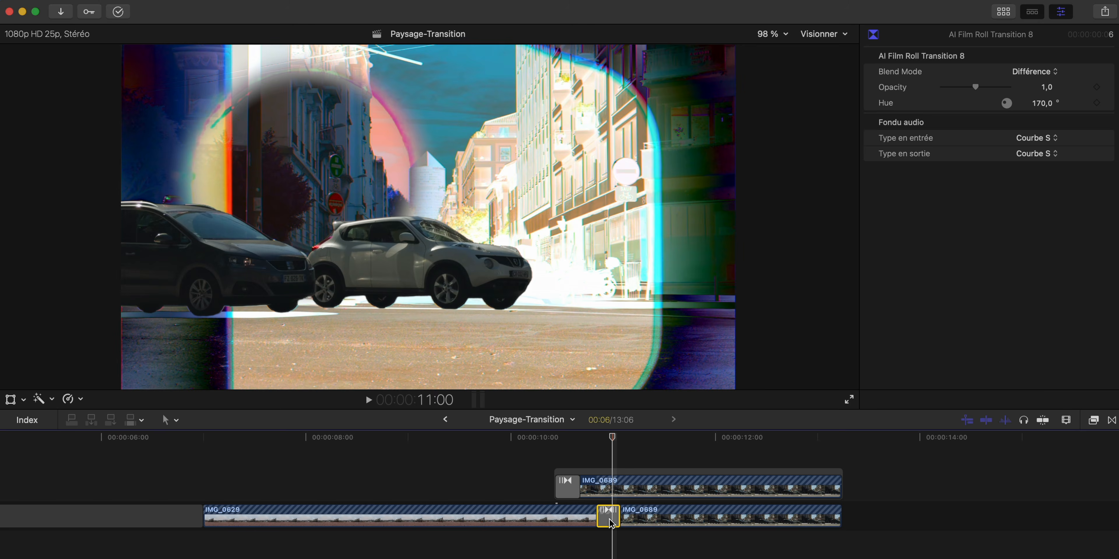
pyautogui.click(1112, 420)
pyautogui.scroll(-2, 1008, 514)
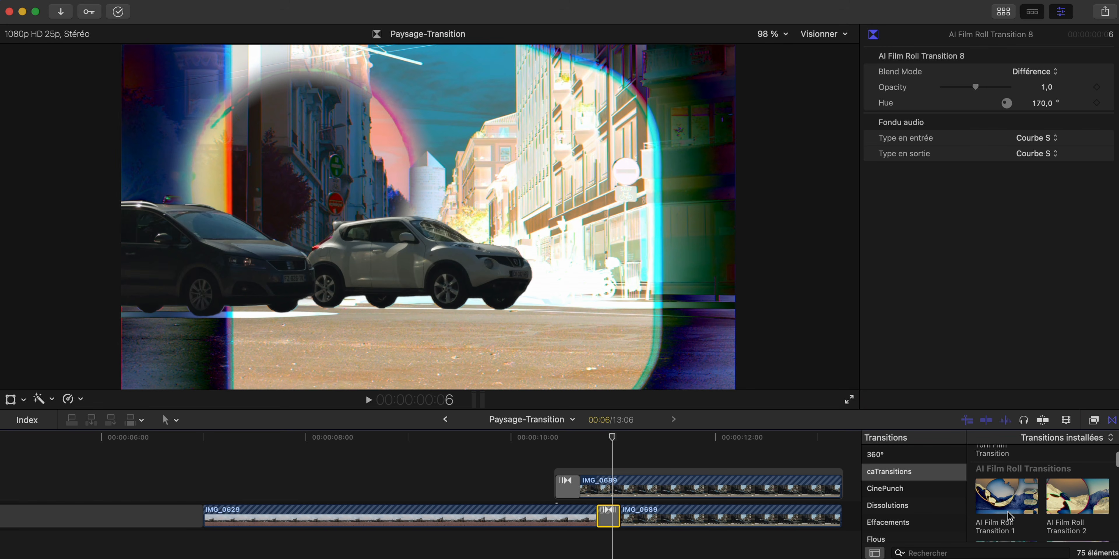
pyautogui.scroll(-2, 1008, 493)
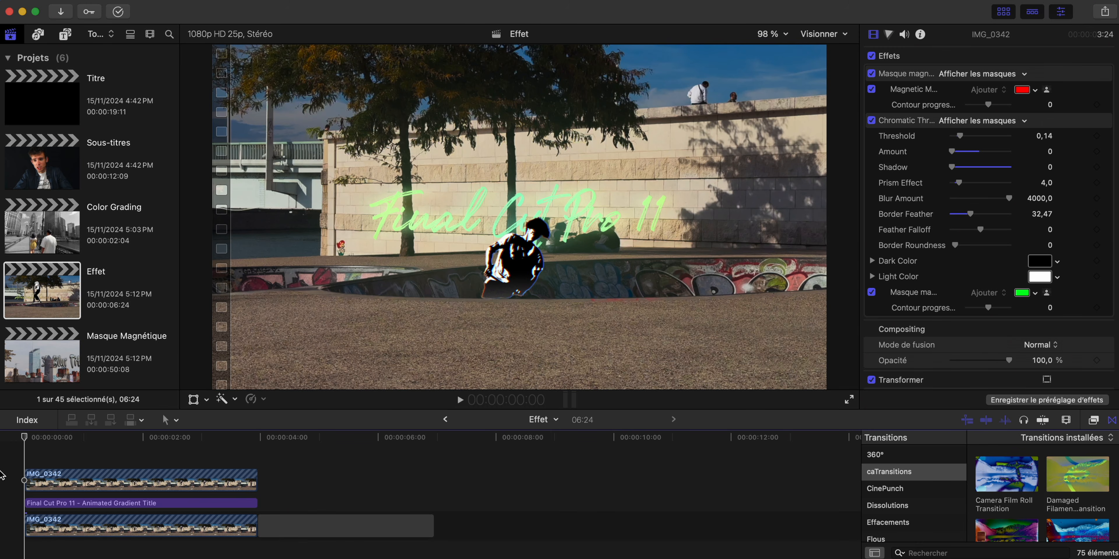
# Play the Effet project to review the masked skateboarder with the Chromatic Threshold effect in front of the title
pyautogui.press('space')
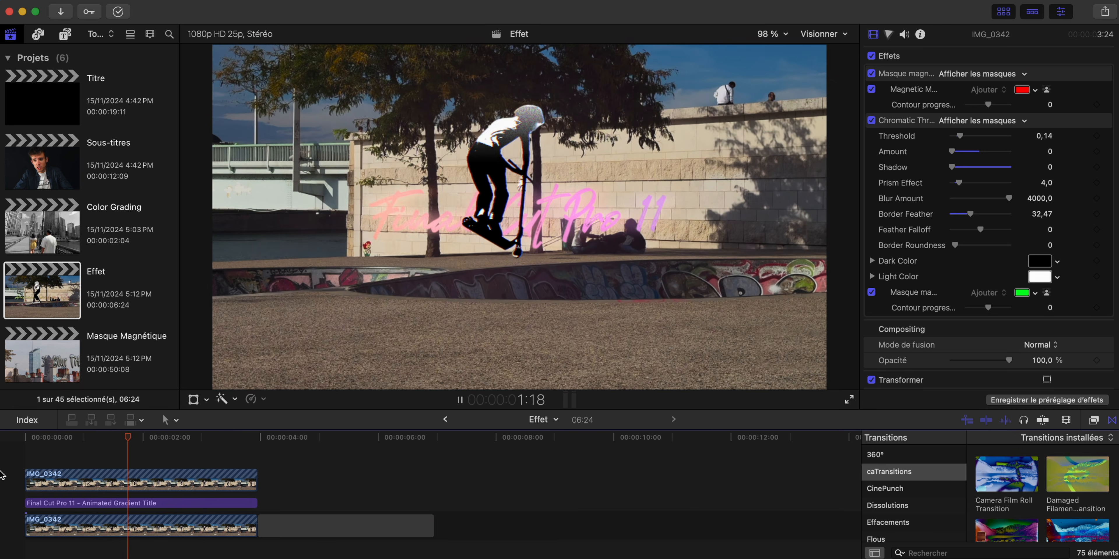
pyautogui.press('space')
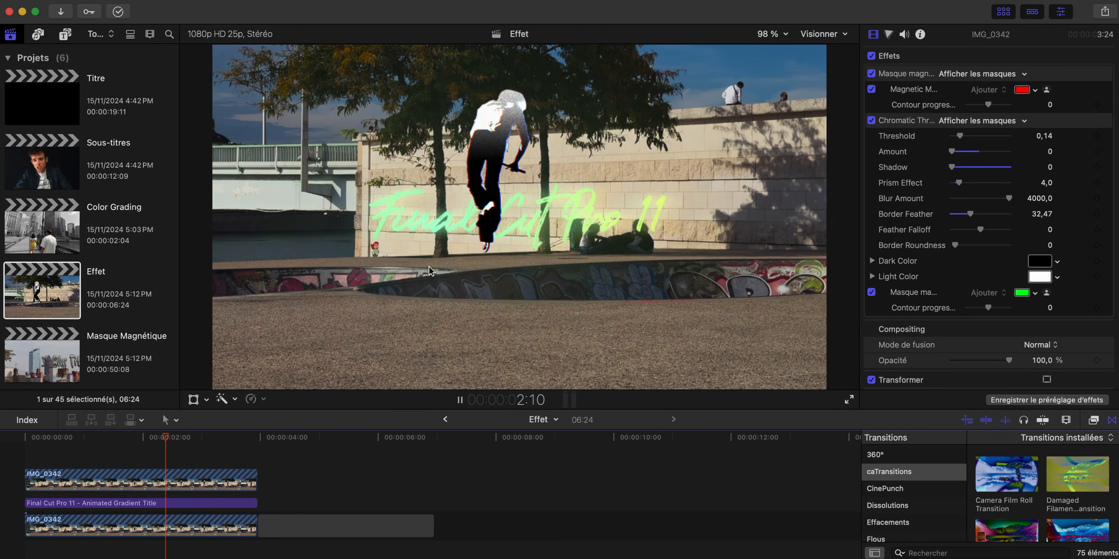
pyautogui.press('space')
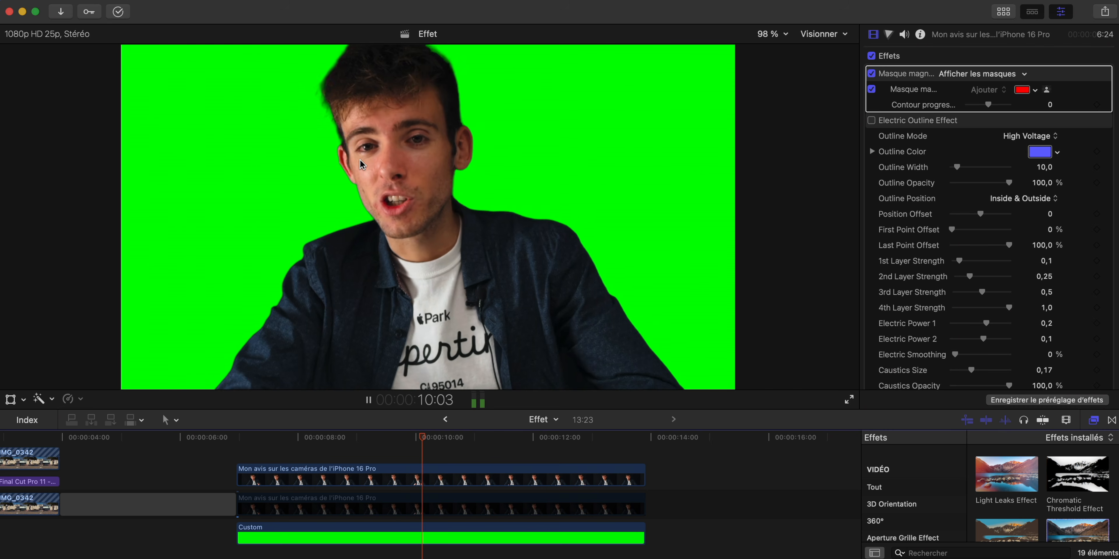
# Replace the green Custom background with the lower interview clip and turn on the Electric Outline Effect on the masked upper clip
pyautogui.press('space')
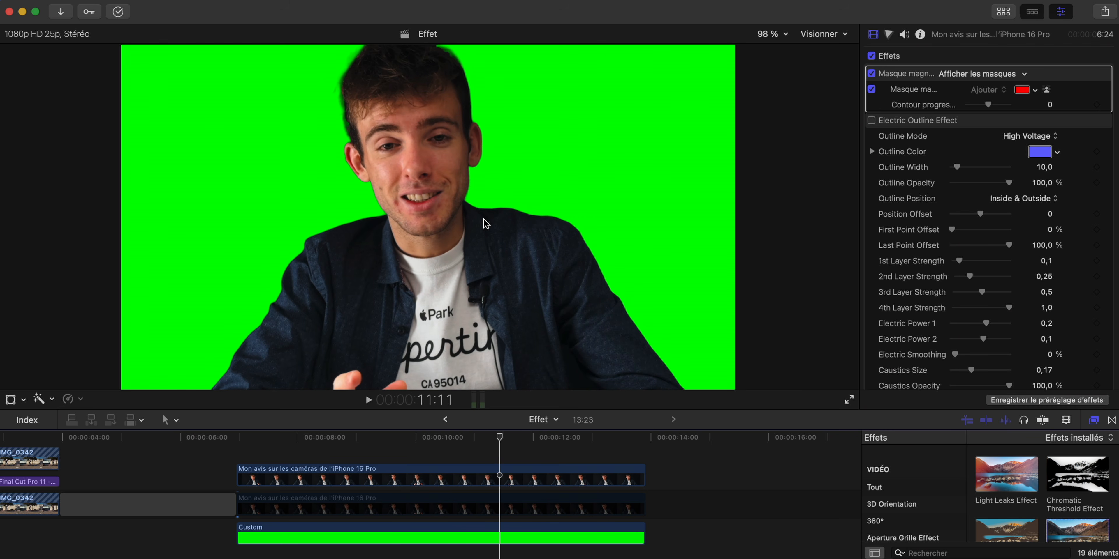
pyautogui.click(485, 540)
pyautogui.press('v')
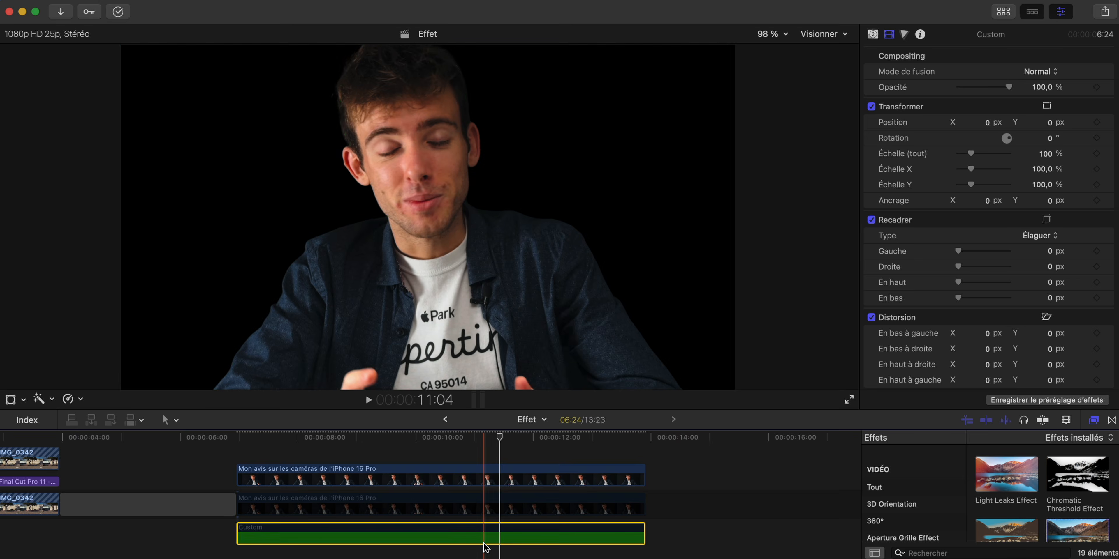
pyautogui.click(469, 509)
pyautogui.press('v')
pyautogui.click(459, 477)
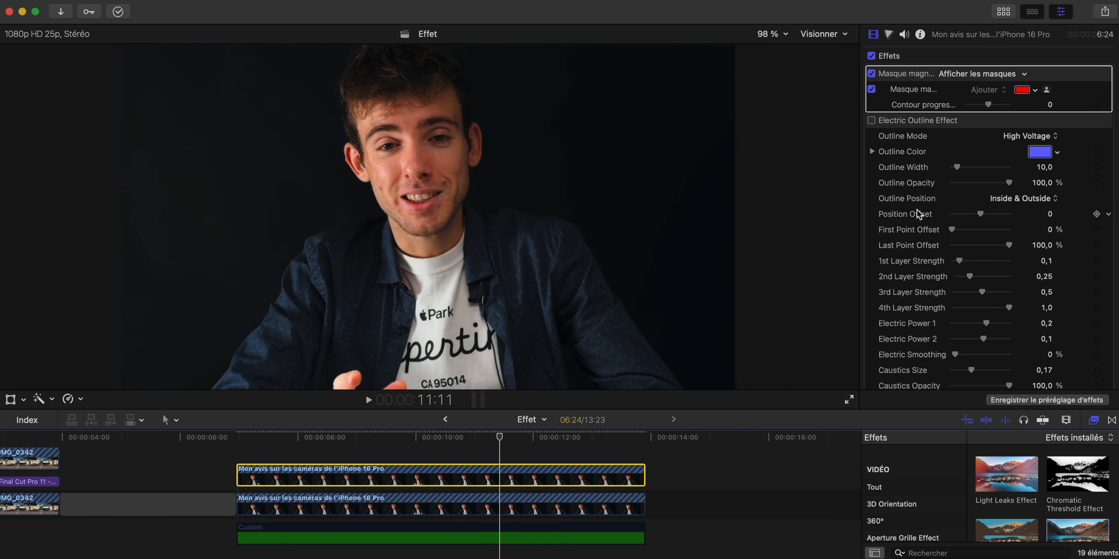
pyautogui.click(872, 120)
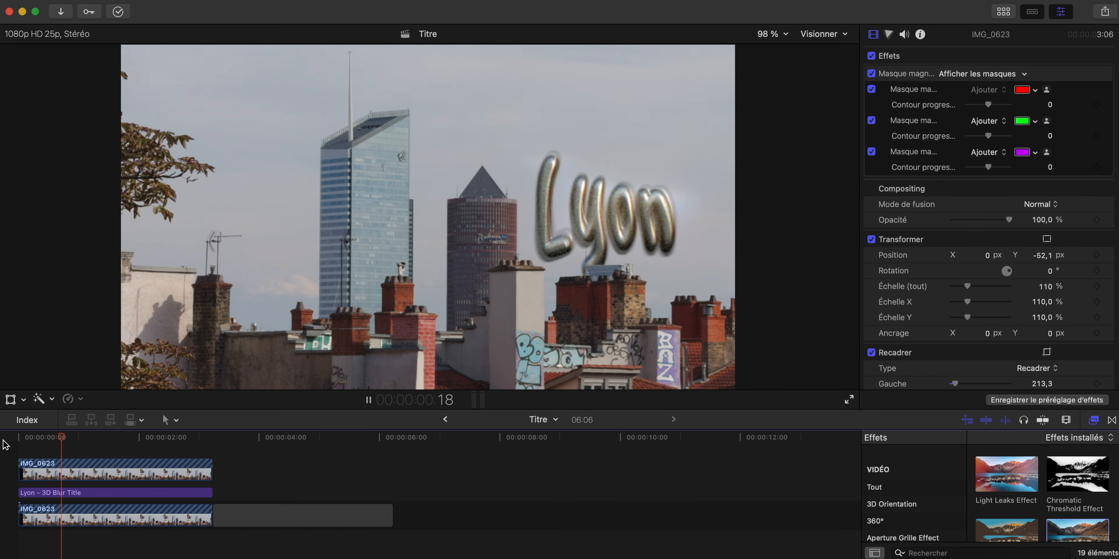
# Select the upper IMG_0623 clip in the Titre project and open its first magnetic mask in the mask editor
pyautogui.click(167, 469)
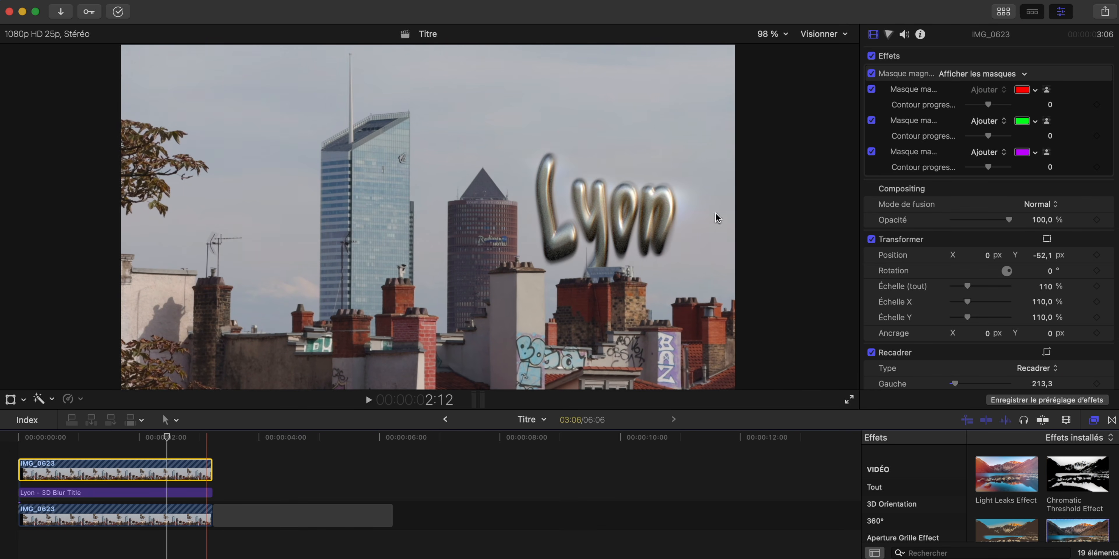
pyautogui.click(1047, 90)
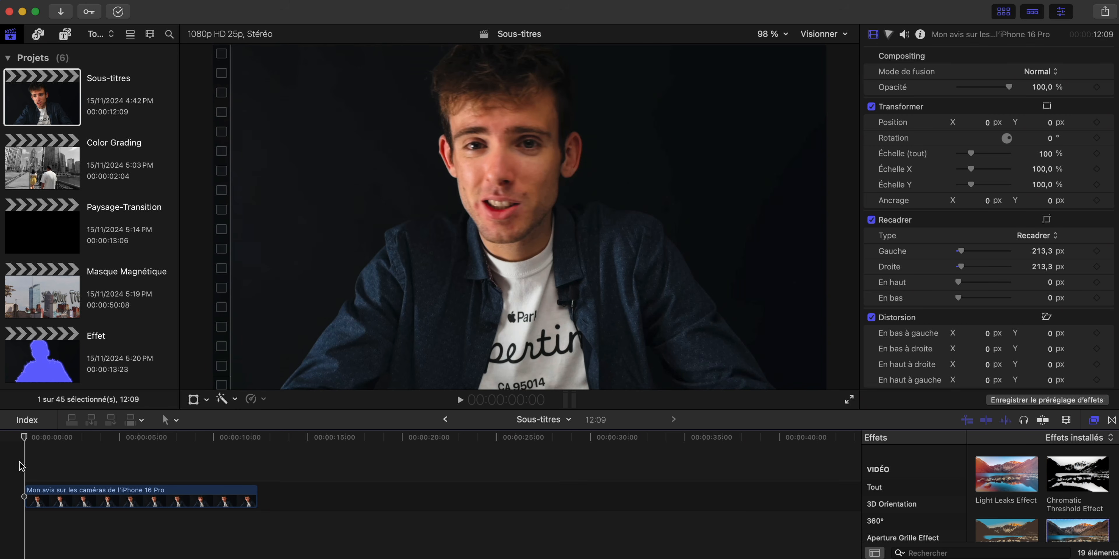
# Play part of the interview clip in the Sous-titres project, select the clip and transcribe its speech into captions
pyautogui.press('space')
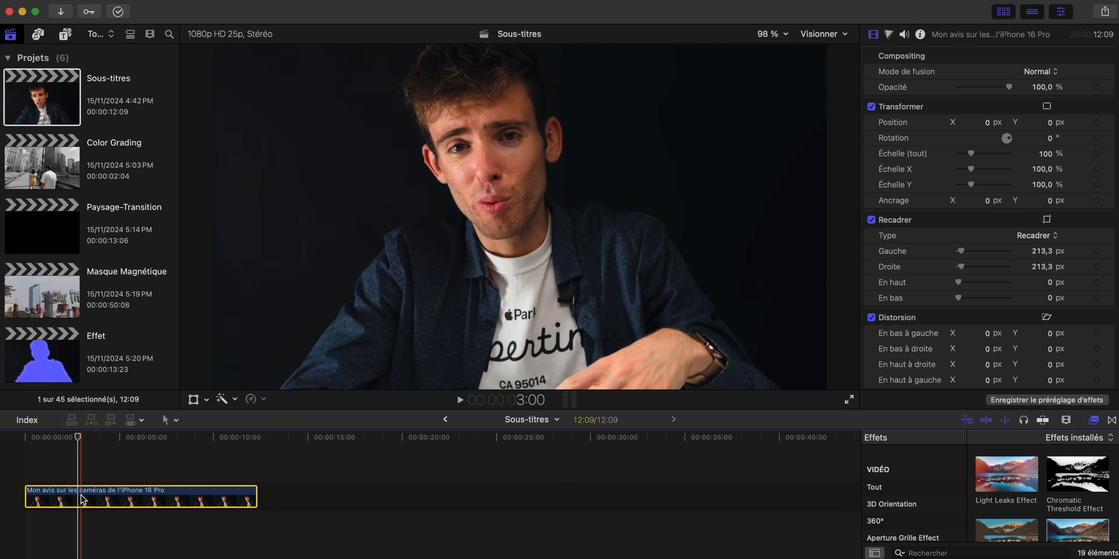
pyautogui.click(235, 400)
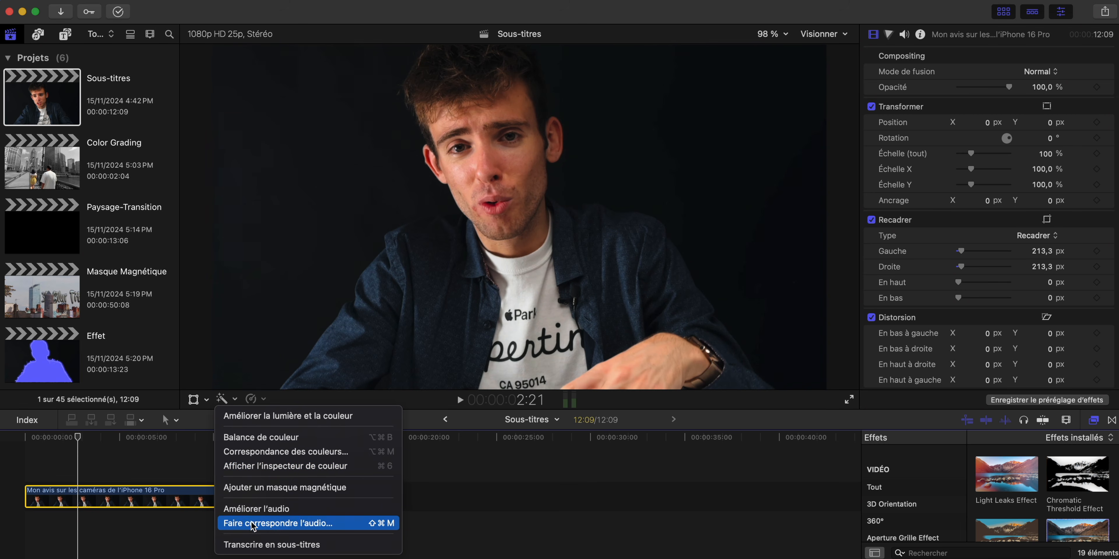
pyautogui.click(271, 545)
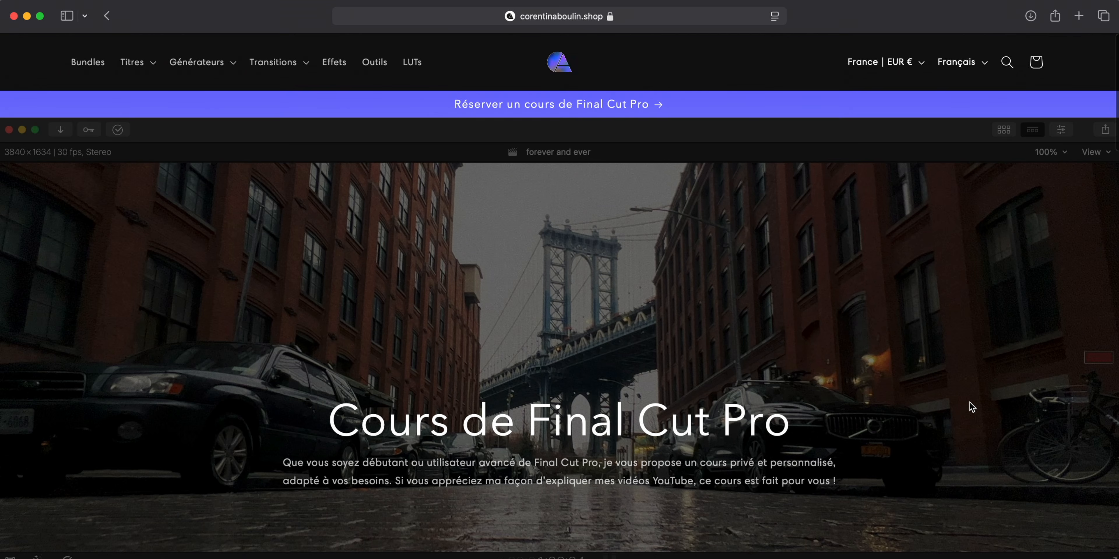
# Look through the Final Cut Pro course page in the browser, down to the description of the private Zoom lessons
pyautogui.scroll(-3, 970, 403)
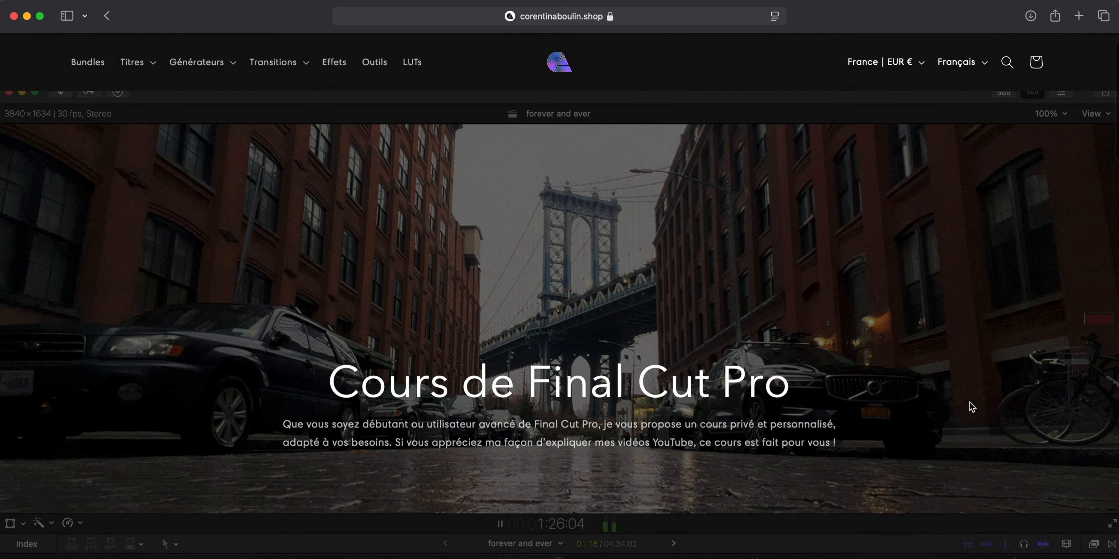
pyautogui.scroll(-5, 970, 403)
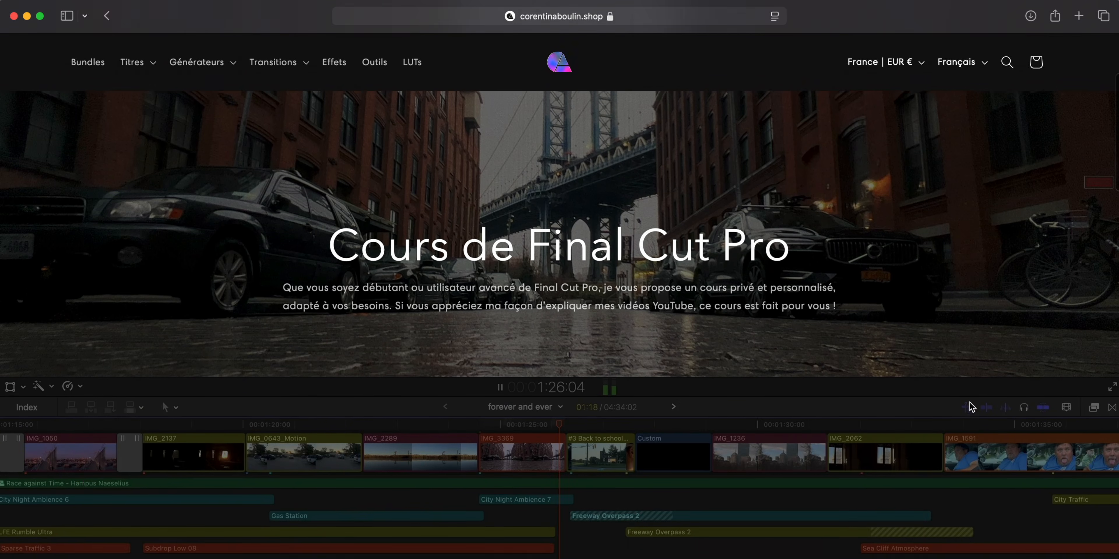
pyautogui.scroll(-4, 970, 403)
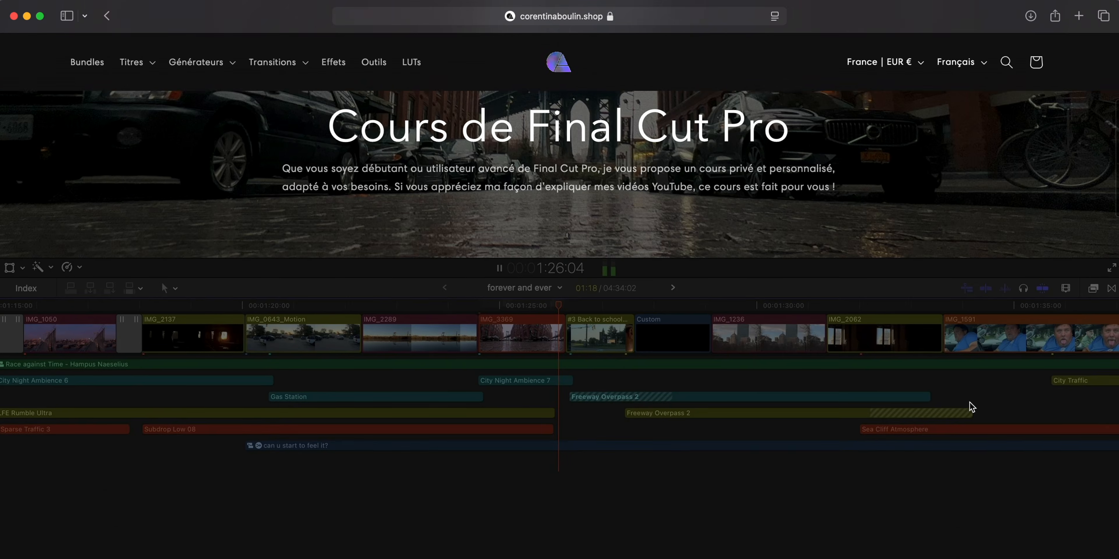
pyautogui.scroll(-3, 970, 402)
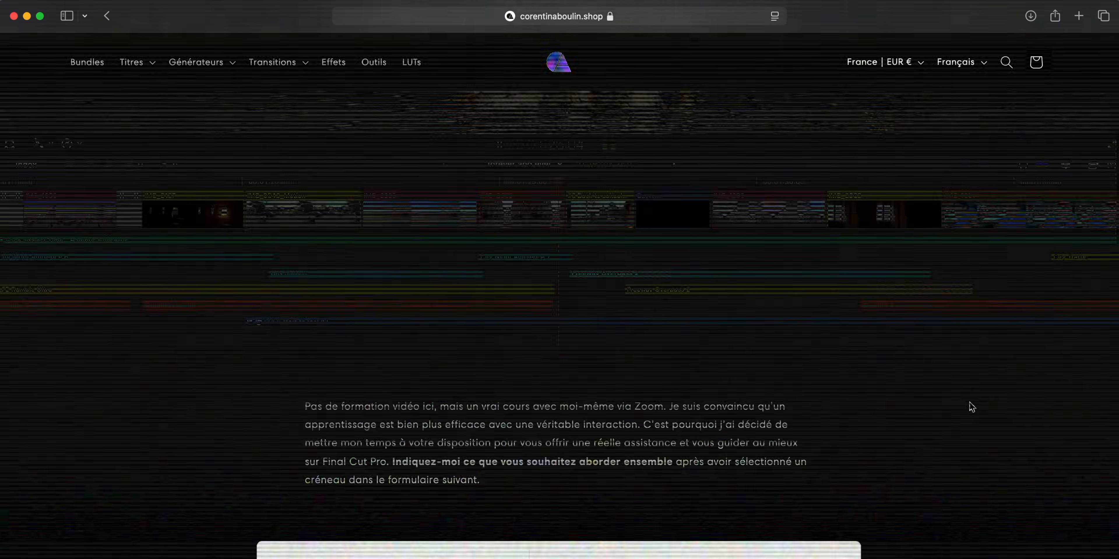